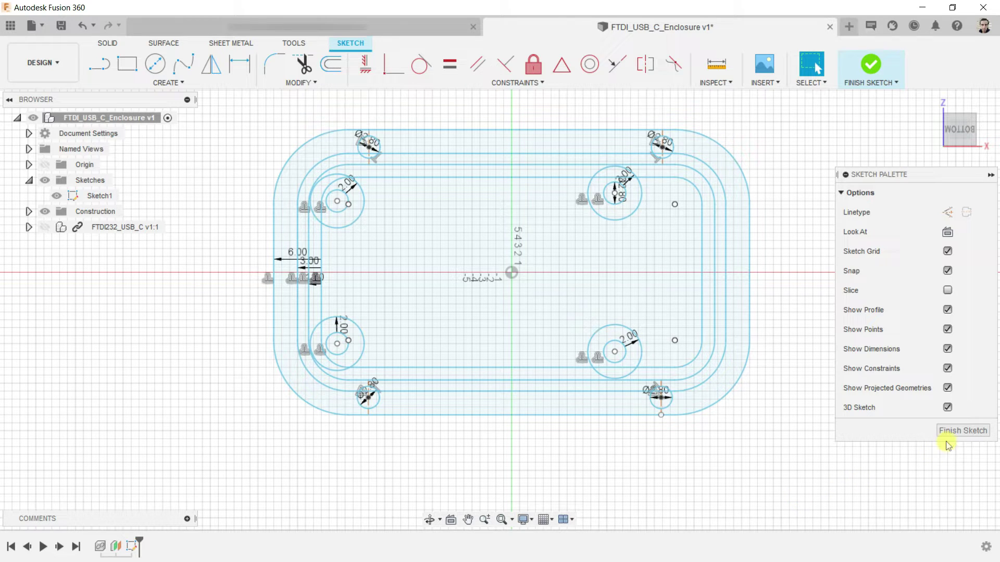
Finish editing Sketch1 and show the FTDI232_USB_C component above it
click(968, 431)
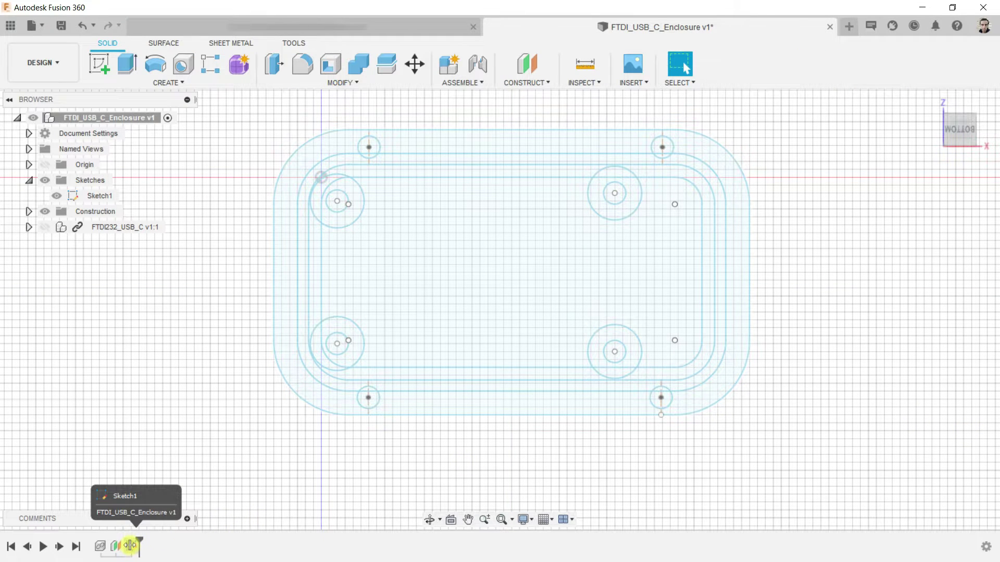
double_click(130, 545)
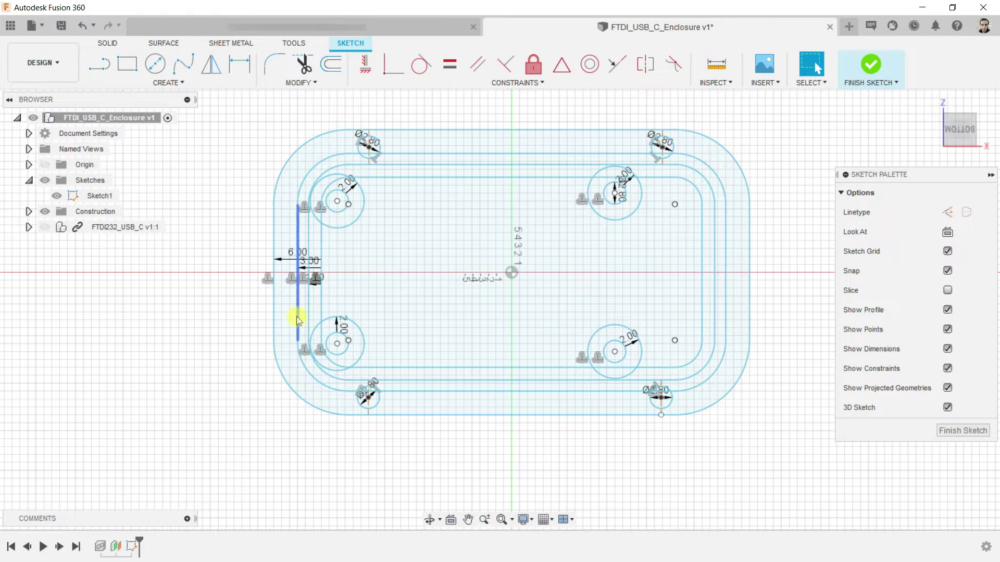
click(963, 430)
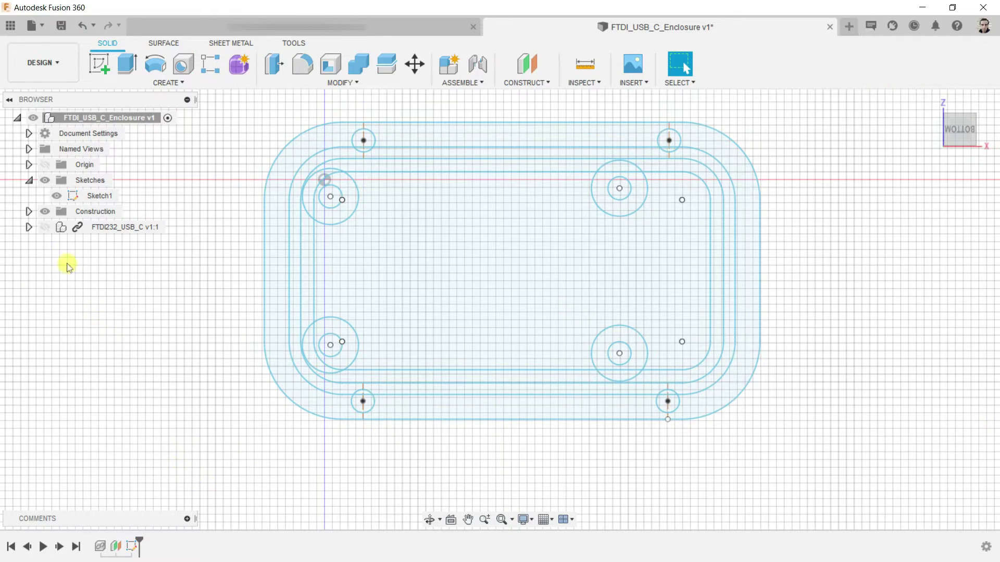
click(45, 227)
mouse_move(746, 411)
shift+middle_down()
mouse_move(826, 257)
mouse_move(754, 290)
mouse_move(469, 249)
mouse_move(297, 246)
shift+middle_up()
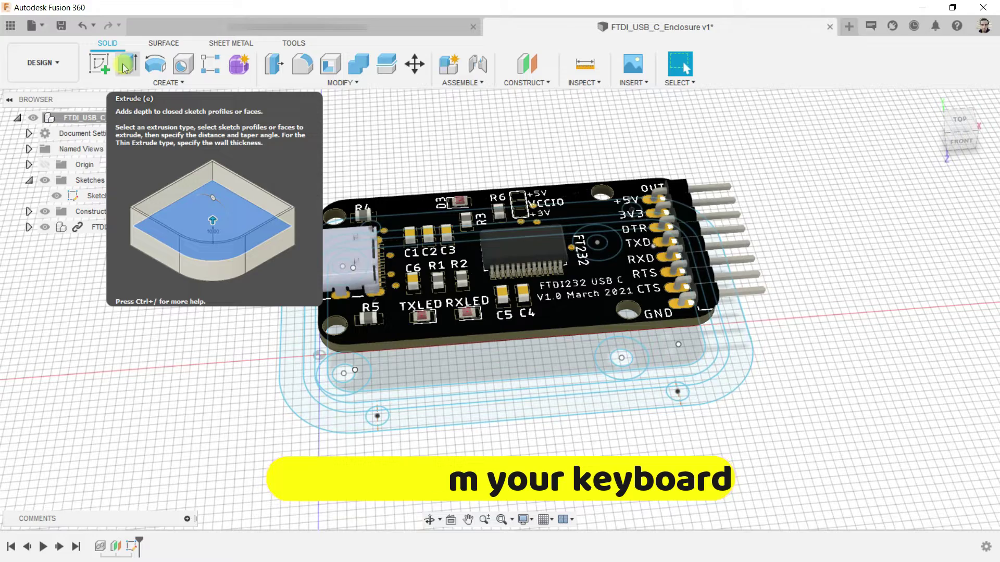
Start an extrusion with Sketch1's large inner floor profile selected and hide the FTDI232_USB_C component
key(e)
scroll(358, 401, up, 5)
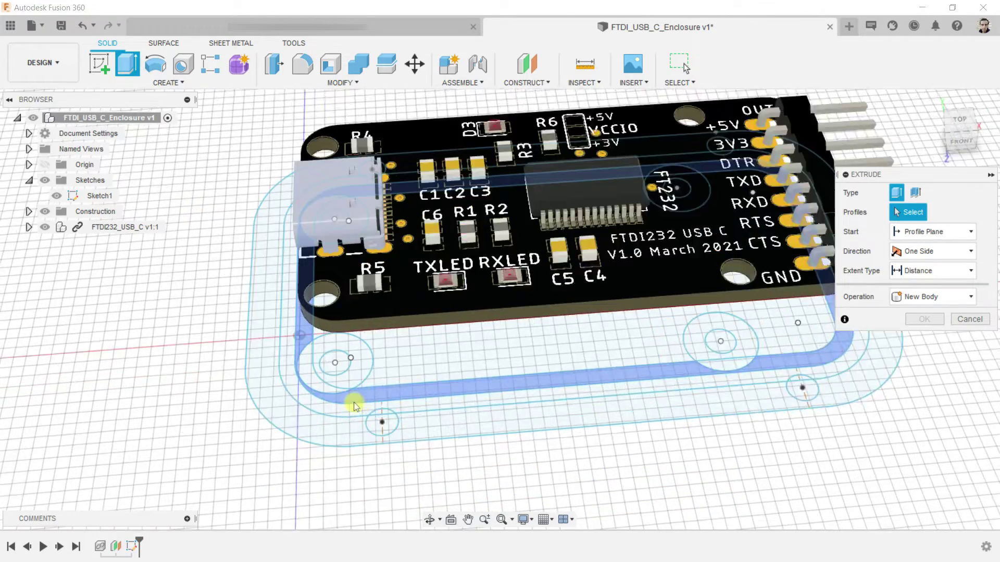
shift+middle_drag(643, 472, 652, 412)
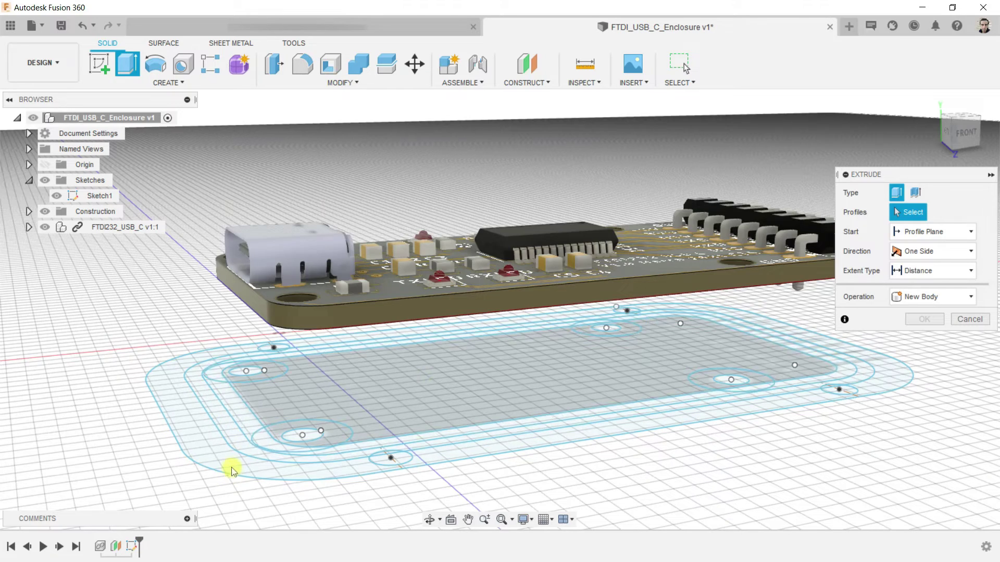
scroll(485, 489, up, 3)
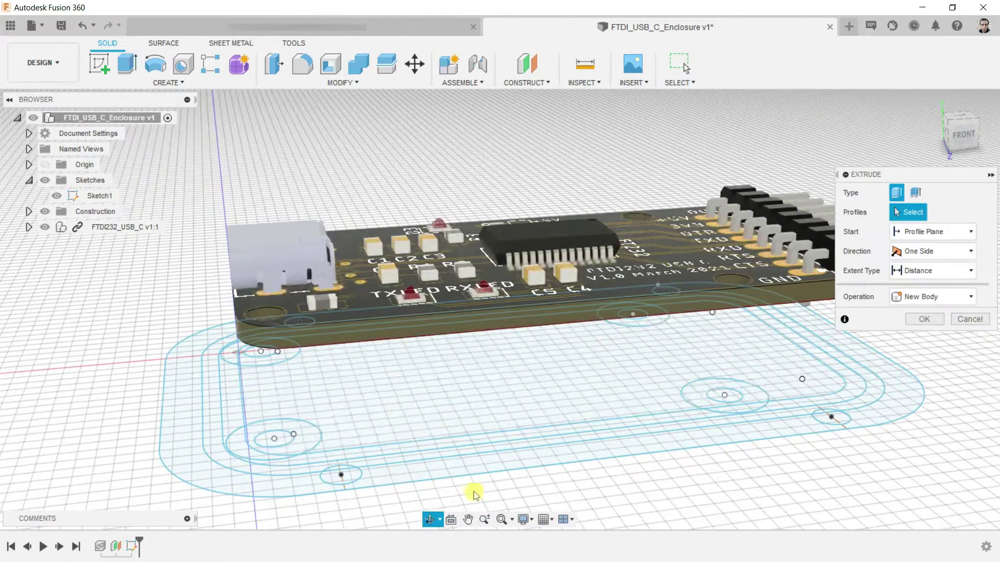
click(411, 417)
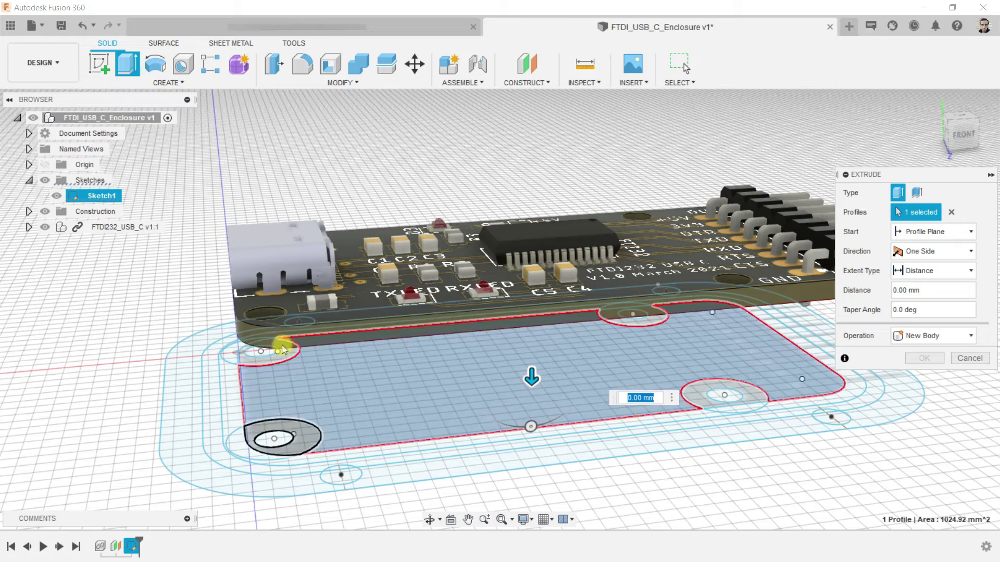
click(44, 227)
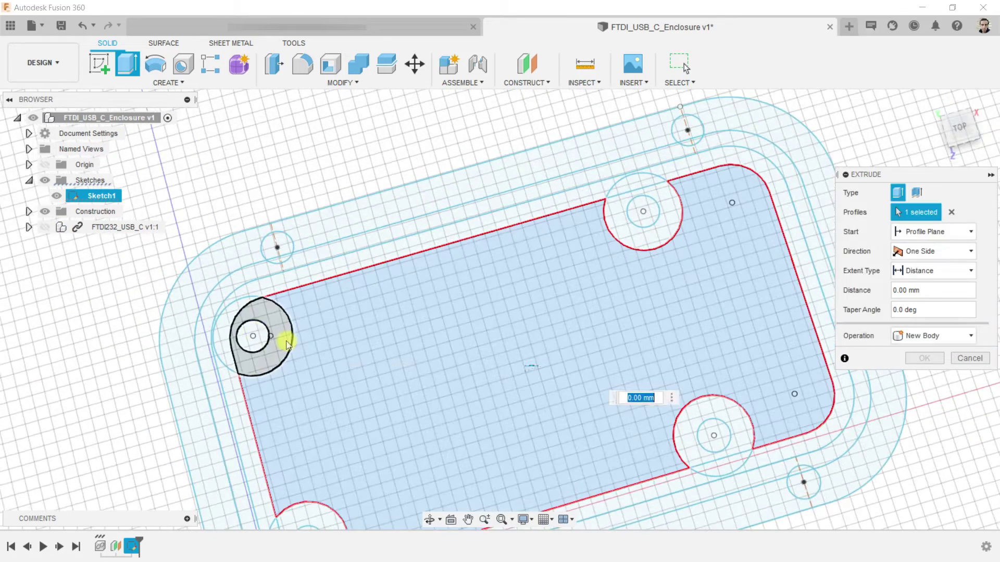
Add all regions of the two standoff circles along the rear long side to the extrusion profiles
click(254, 336)
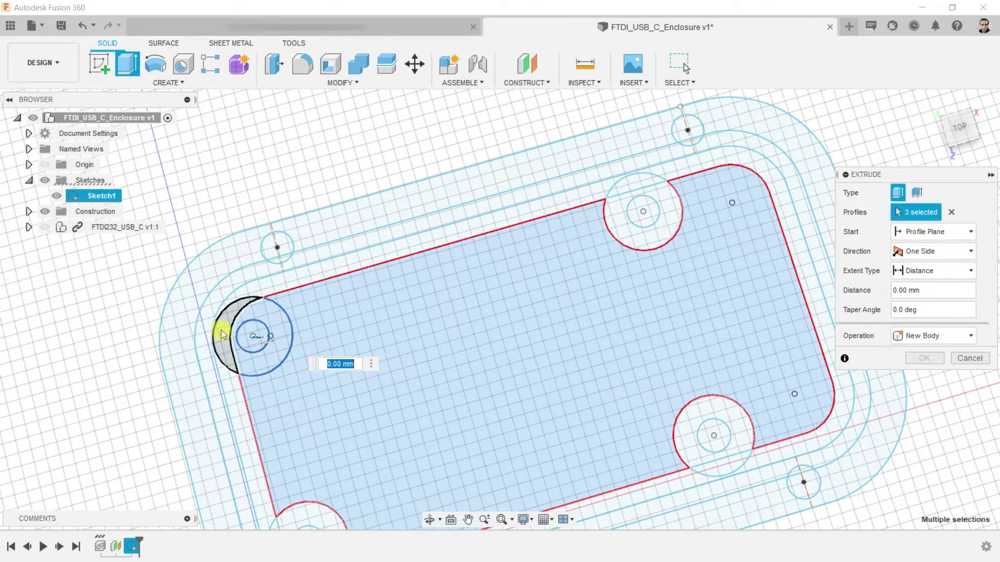
click(224, 330)
click(643, 238)
click(644, 238)
click(644, 218)
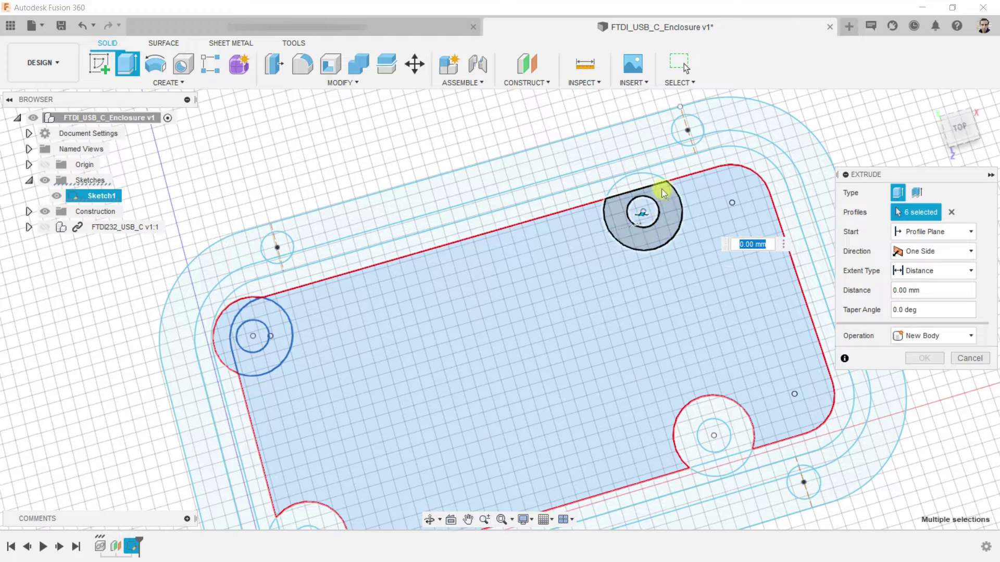
click(643, 182)
Add the concentric wall rings and the two rear screw-hole circles to the extrusion profiles
click(595, 172)
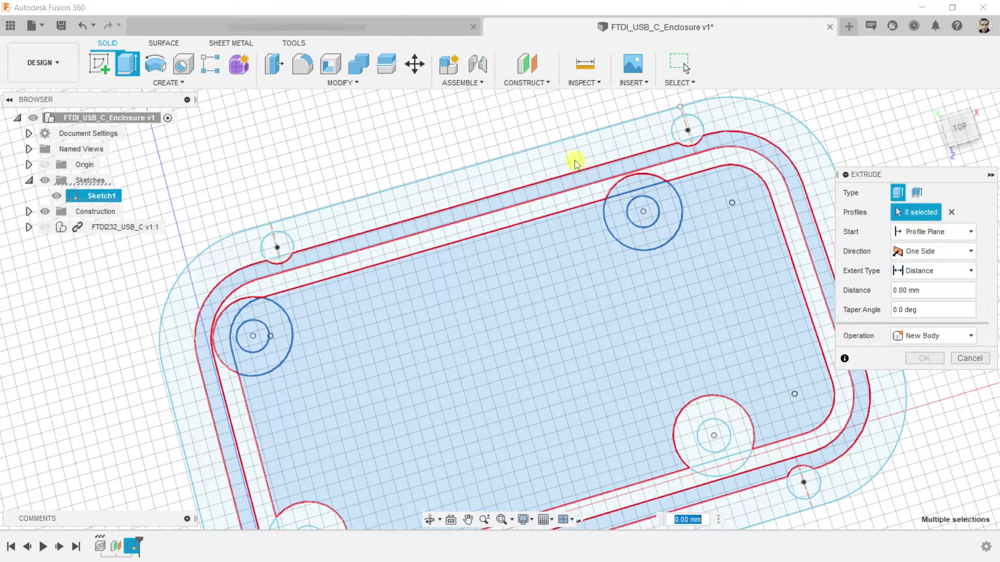
click(554, 197)
click(296, 222)
click(279, 253)
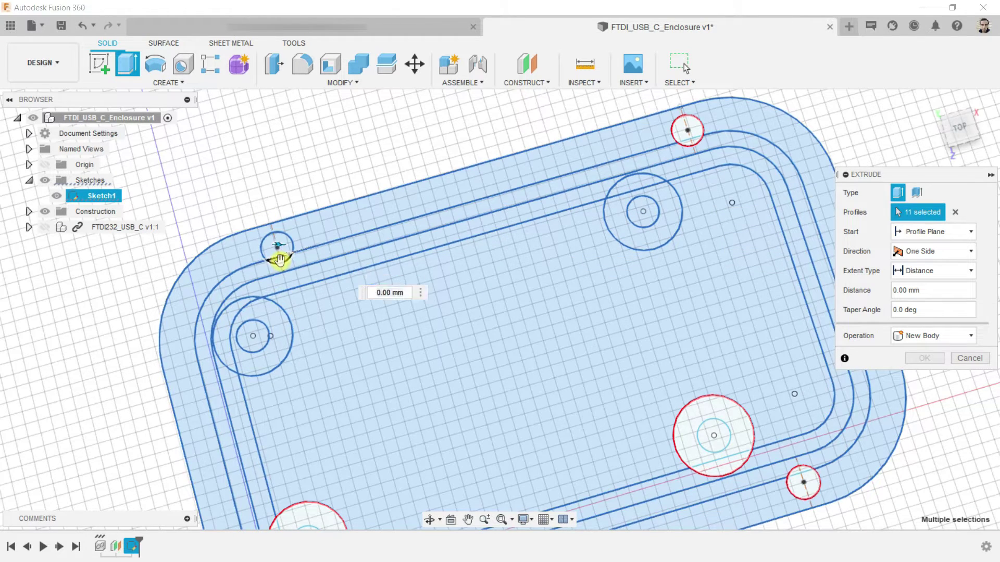
click(690, 134)
click(689, 143)
Add the regions of the front standoff circle farthest from the sketch origin and both front screw-hole circles to the extrusion profiles
scroll(663, 320, down, 5)
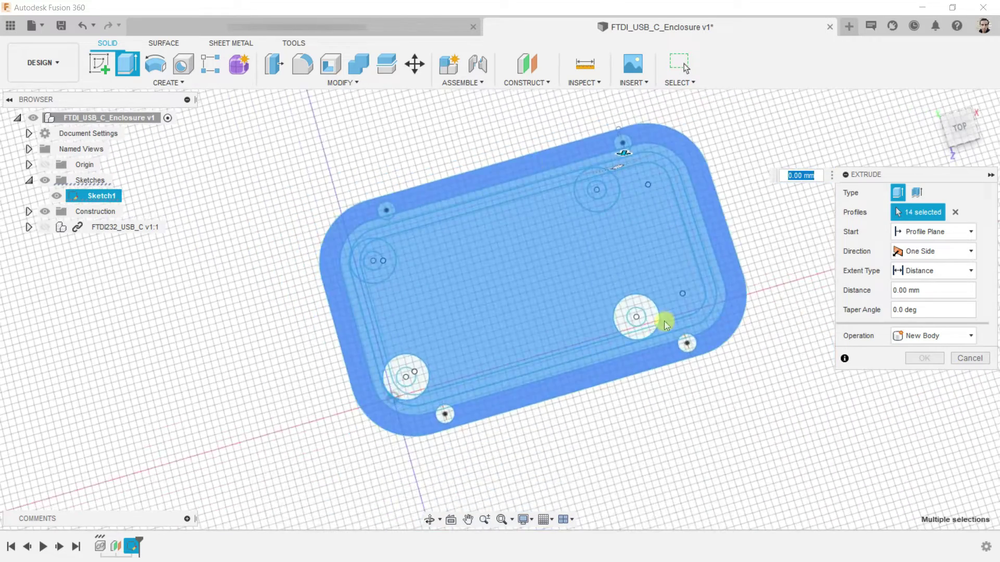
scroll(618, 308, up, 5)
click(617, 315)
click(617, 315)
click(624, 279)
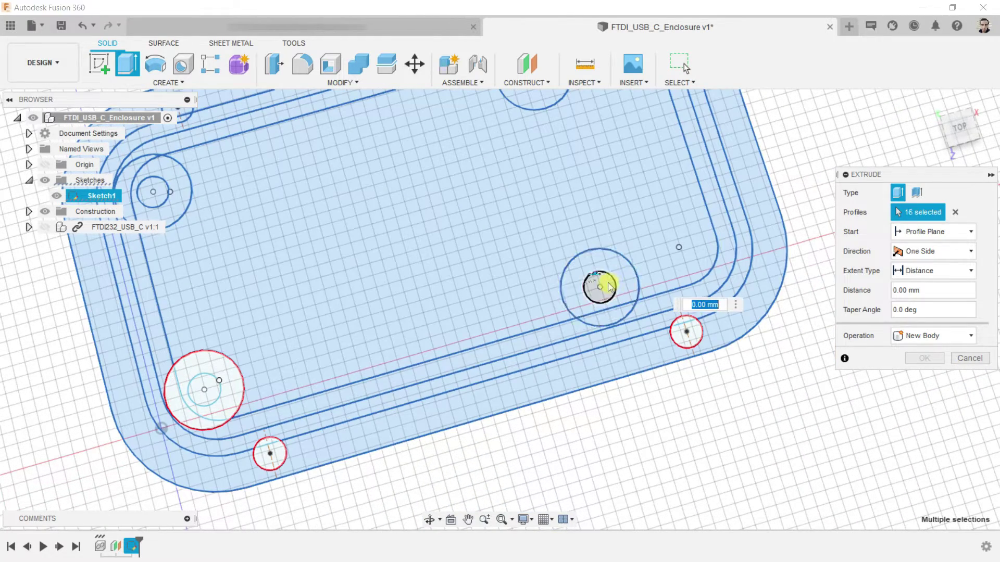
click(605, 284)
click(298, 446)
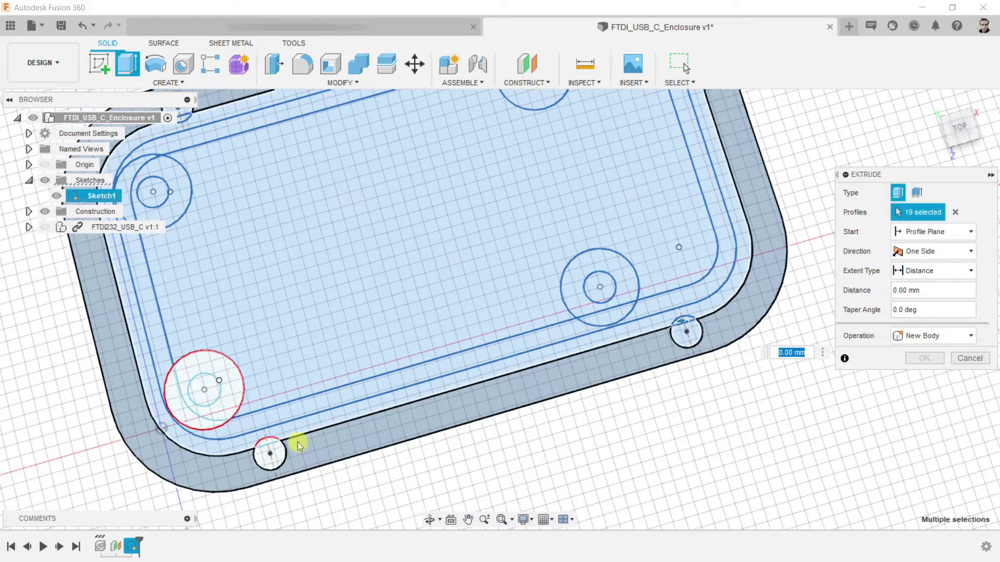
click(277, 457)
click(270, 442)
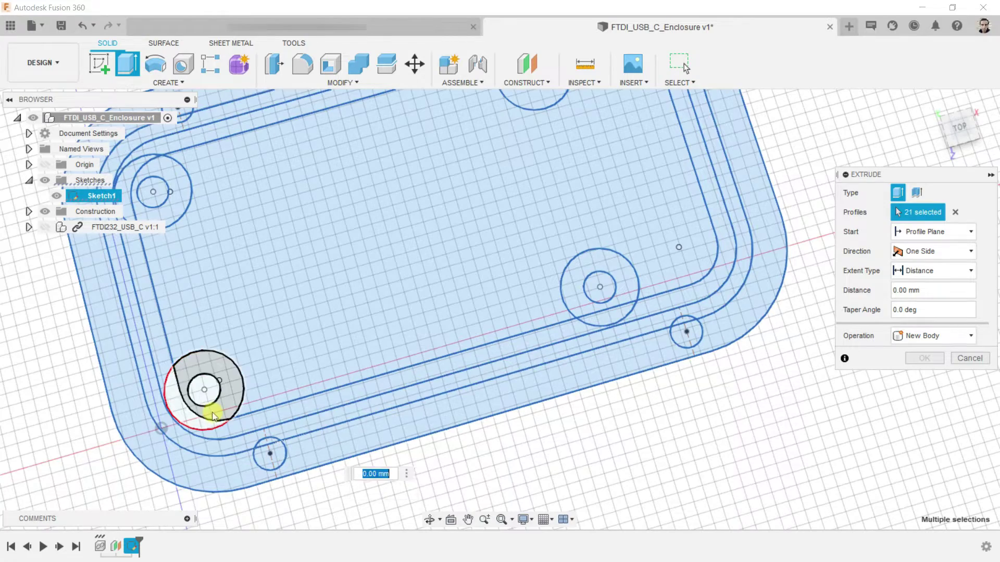
Add all regions of the remaining standoff circle, at the corner beside the sketch origin, to the extrusion profiles
click(214, 413)
click(211, 398)
click(187, 421)
scroll(539, 358, down, 5)
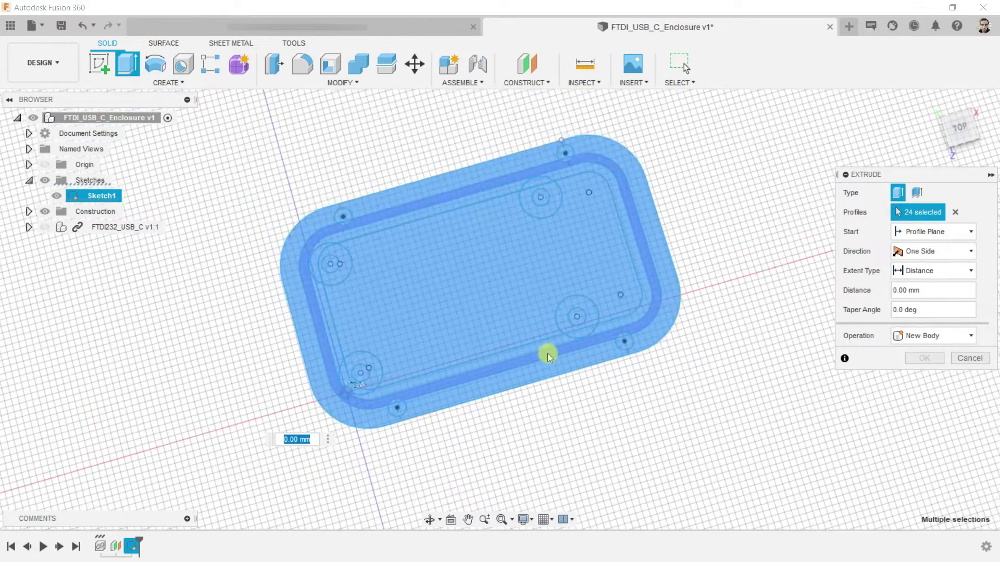
Show the FTDI232_USB_C component again and extrude the selected profiles by -3 mm as a new body
shift+middle_drag(547, 351, 464, 408)
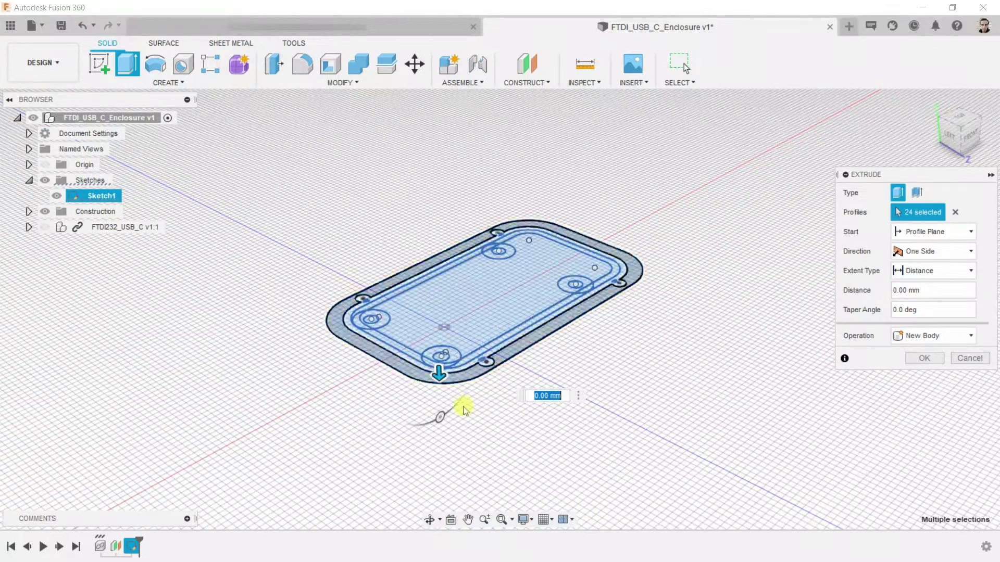
scroll(464, 409, up, 3)
click(49, 228)
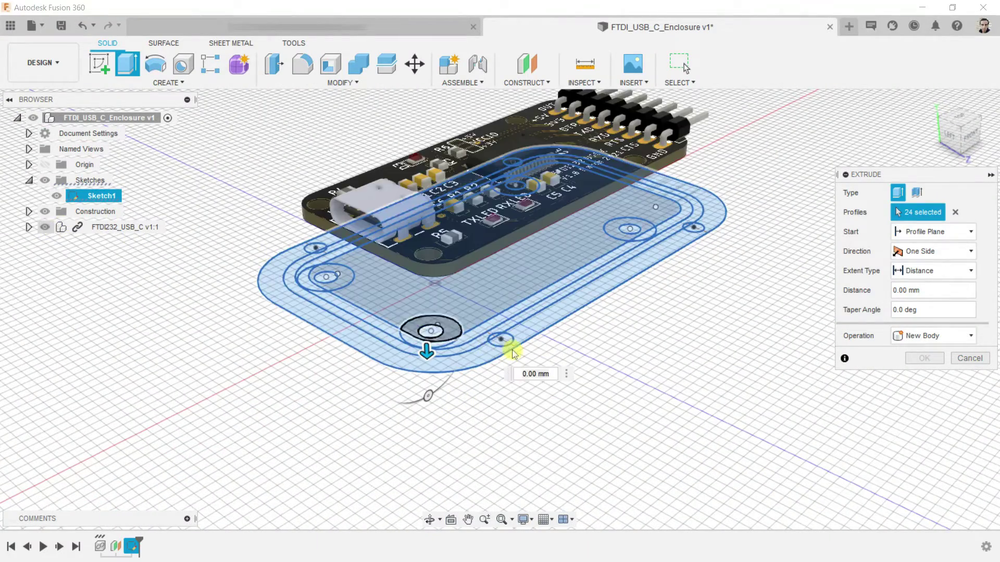
shift+middle_drag(585, 342, 422, 295)
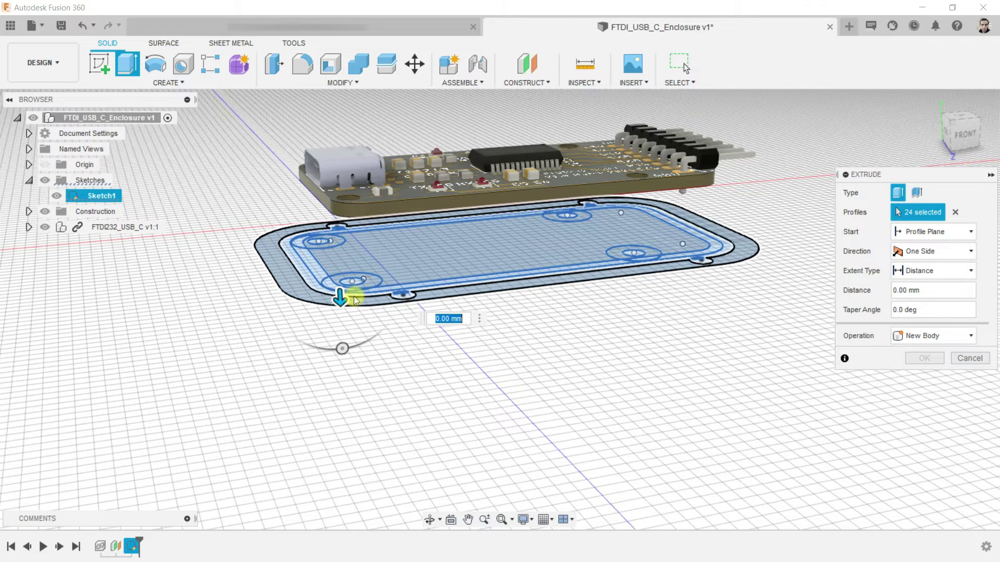
key(Return)
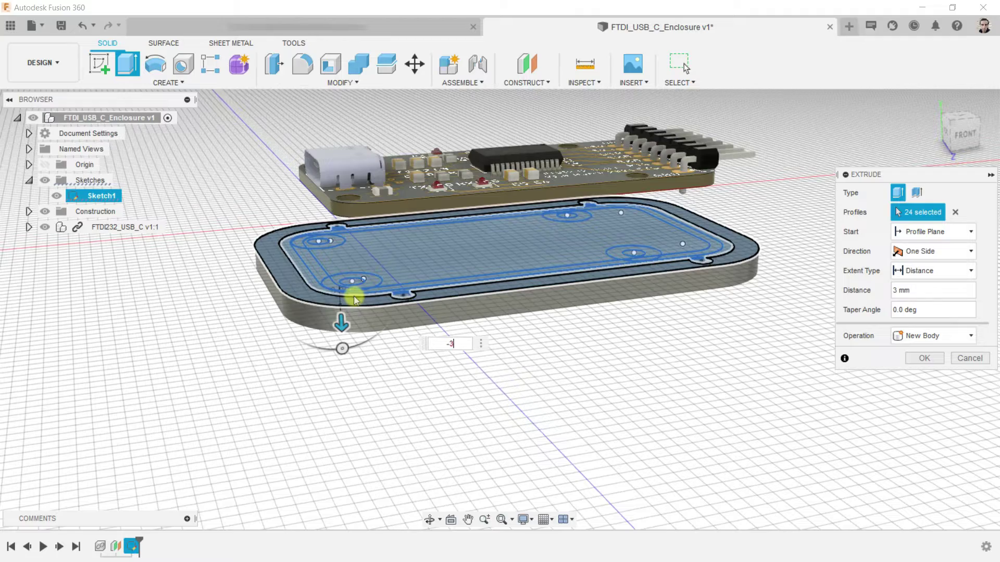
shift+middle_drag(405, 340, 401, 190)
scroll(401, 190, up, 2)
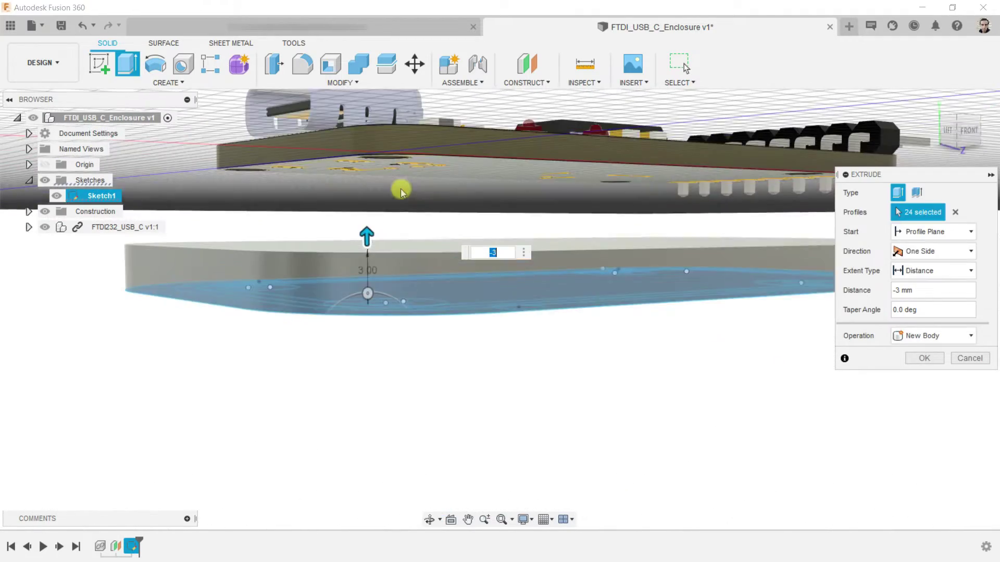
shift+middle_drag(536, 342, 362, 270)
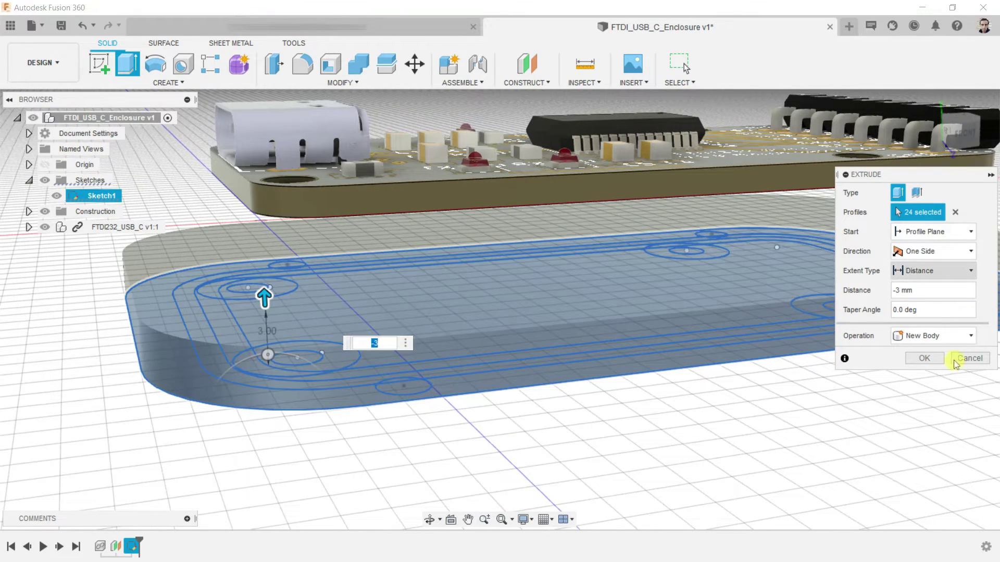
click(924, 358)
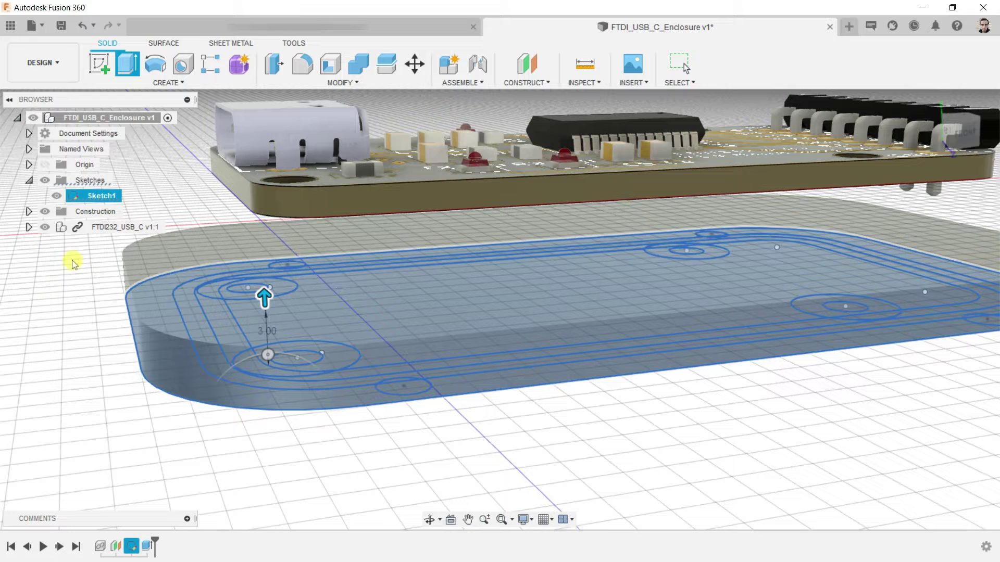
Rename the extruded body as Bottom
click(31, 181)
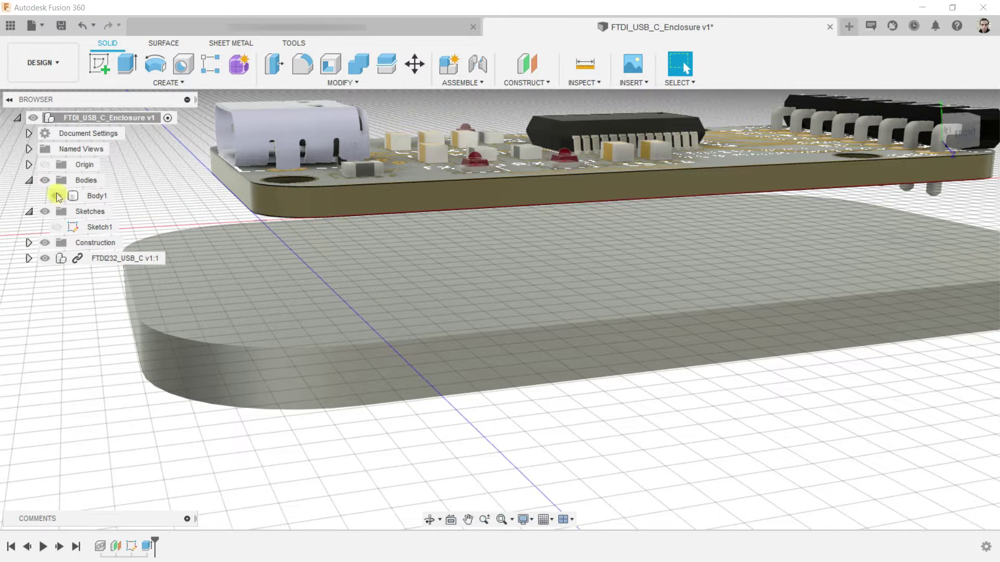
double_click(92, 197)
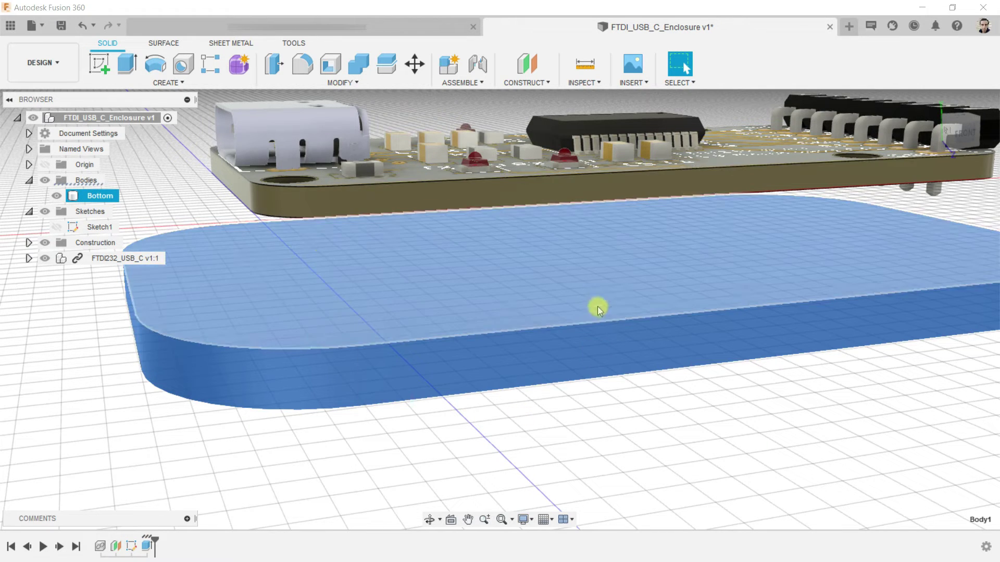
Show Sketch1 again and hide the Bottom body so the sketch profiles can be selected
shift+middle_drag(733, 445, 711, 475)
scroll(655, 418, down, 3)
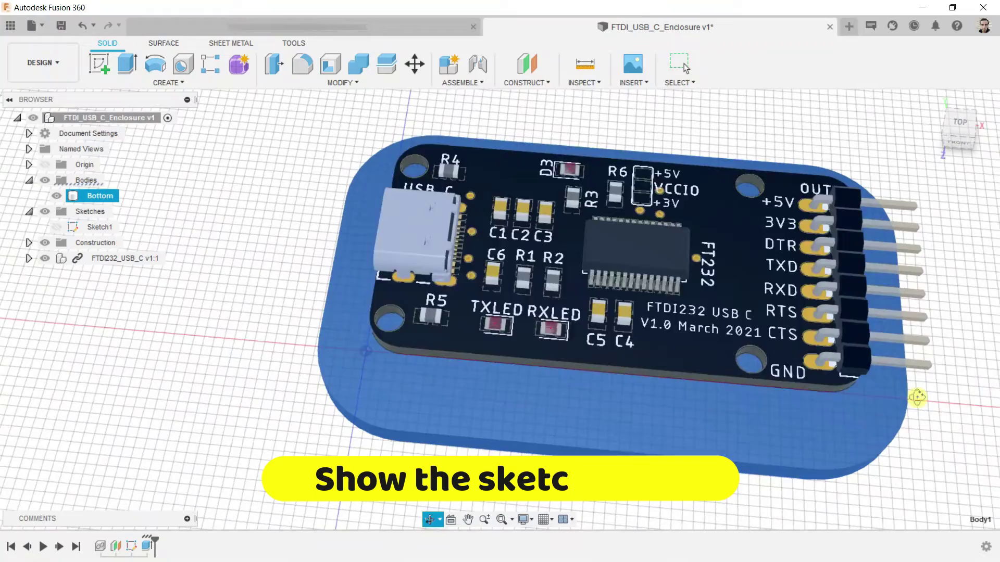
click(56, 228)
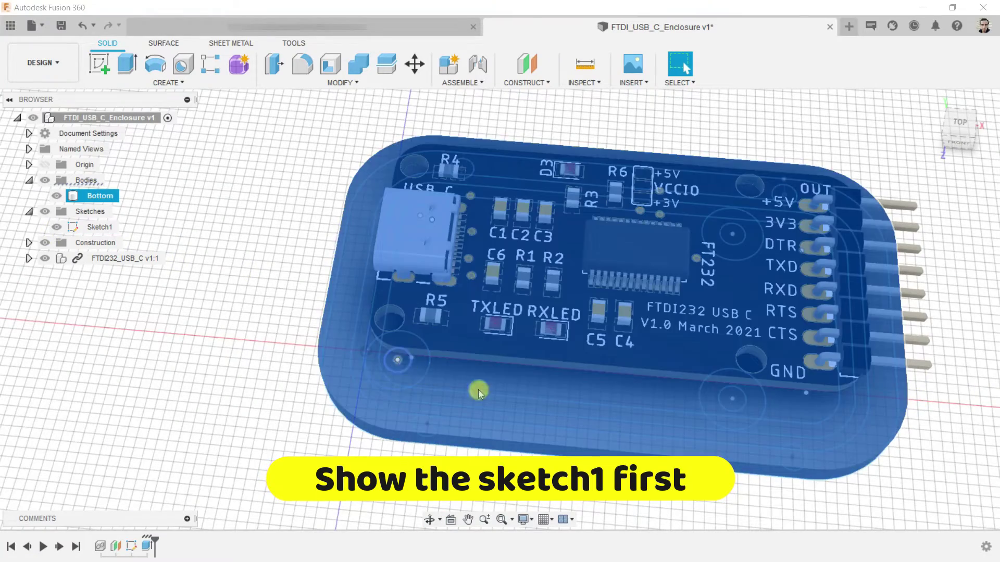
scroll(435, 399, up, 2)
shift+middle_drag(438, 447, 482, 335)
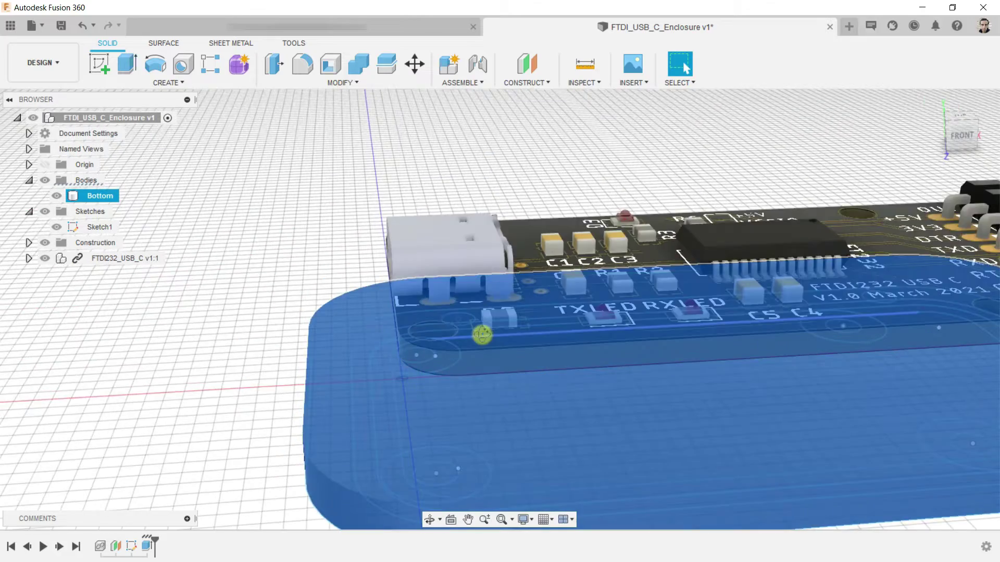
click(56, 196)
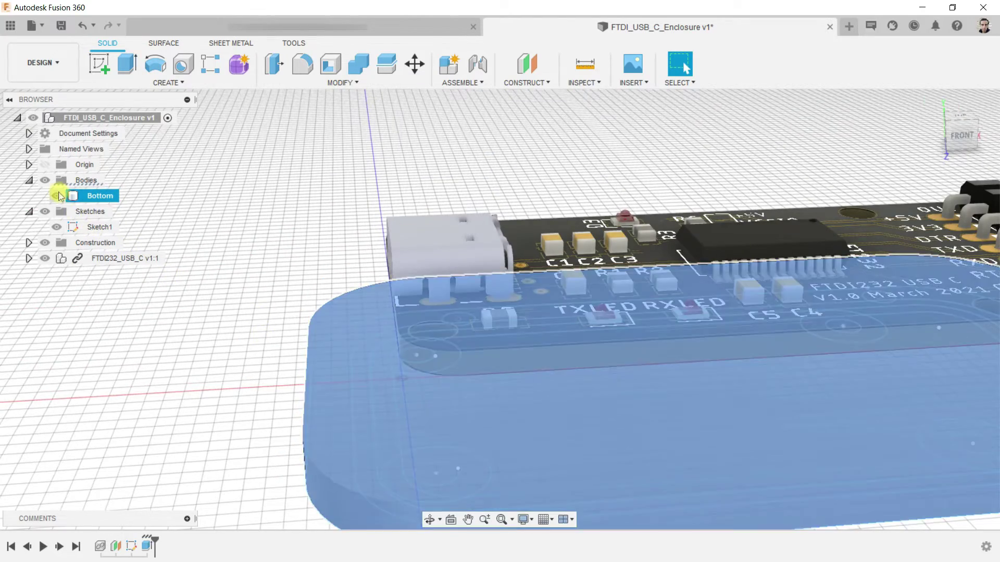
click(233, 319)
scroll(344, 365, down, 2)
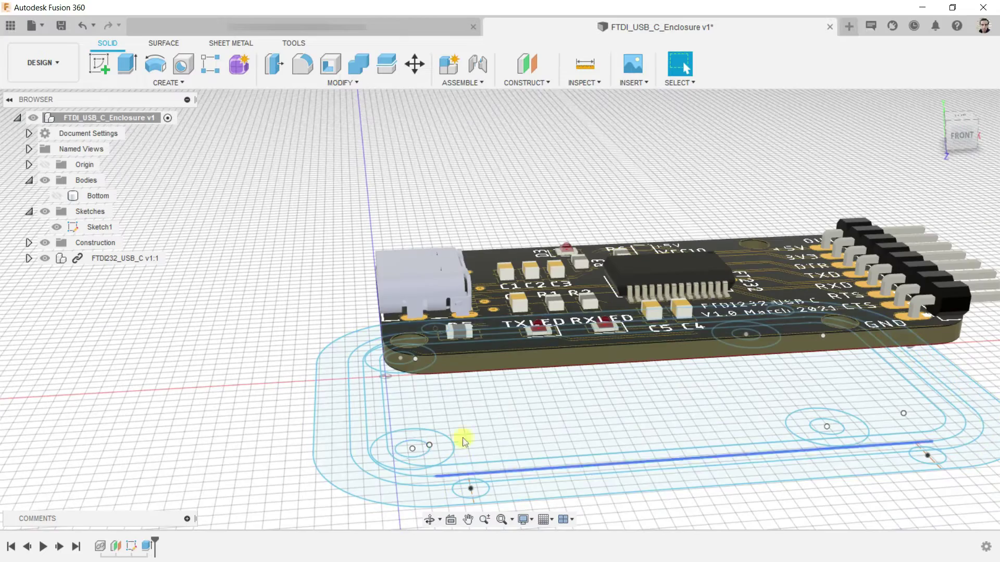
shift+middle_drag(451, 411, 455, 473)
scroll(446, 441, down, 2)
scroll(408, 435, up, 3)
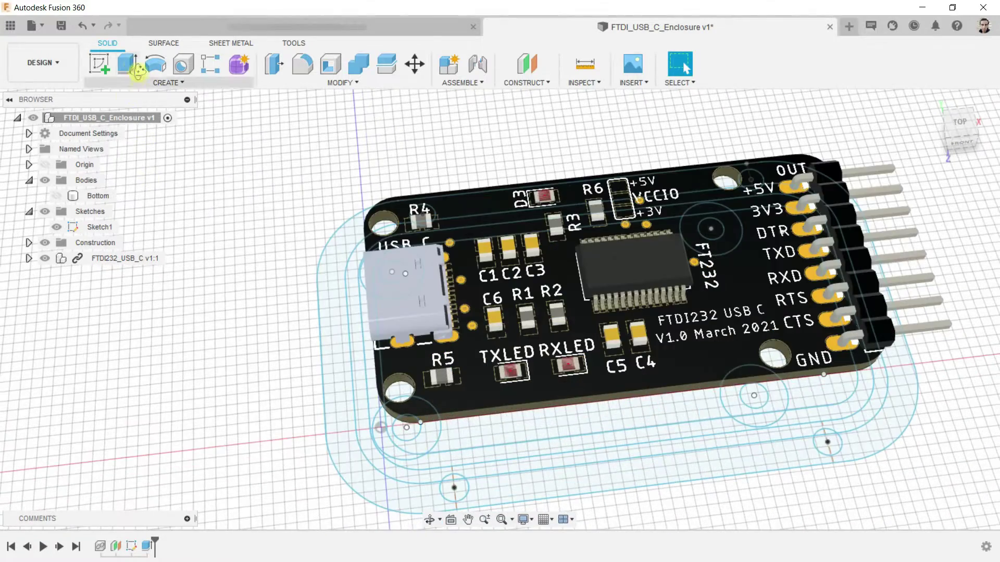
Start an extrusion and select all regions of the standoff circle beside the sketch origin as profiles
click(137, 70)
scroll(408, 415, up, 4)
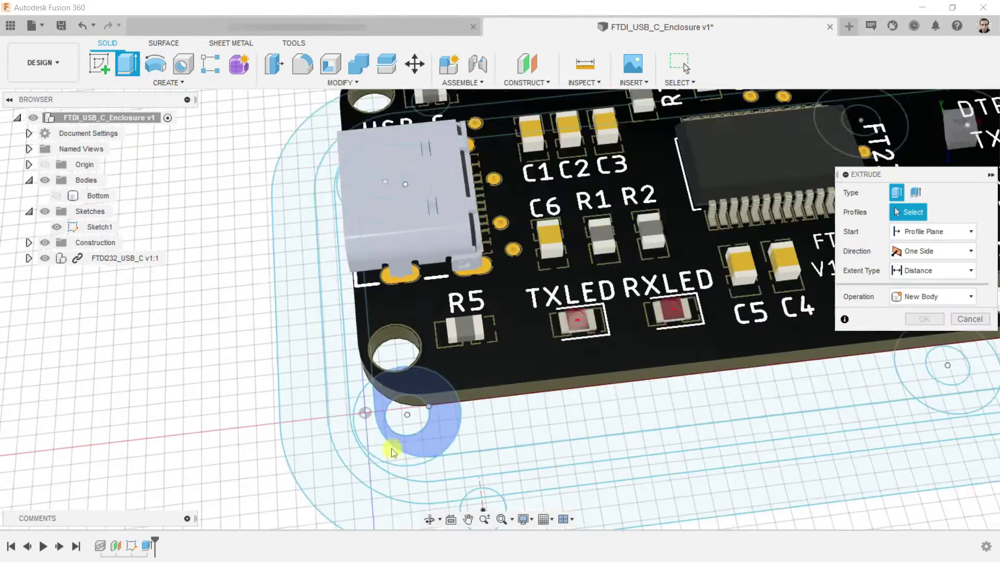
click(423, 436)
click(413, 415)
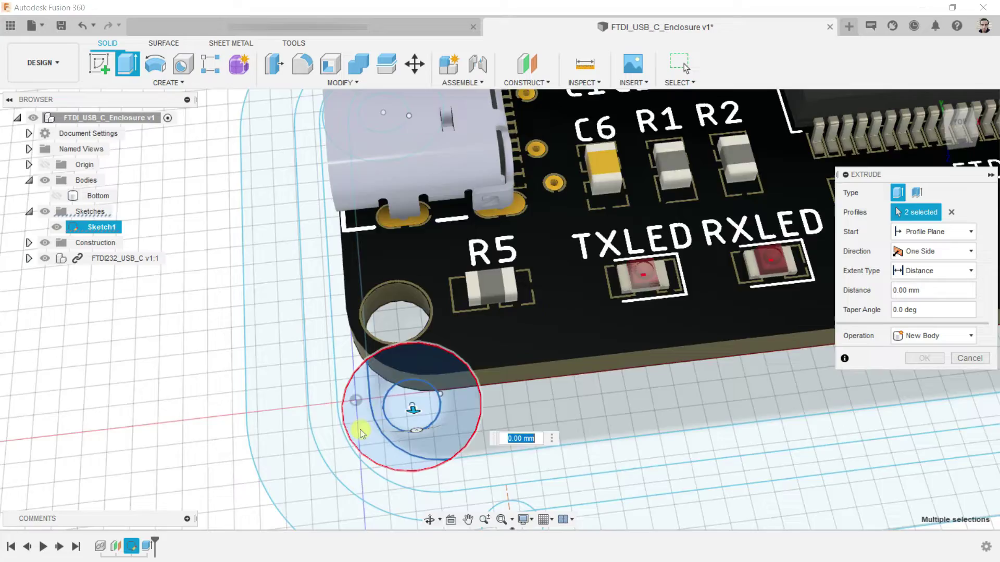
click(359, 430)
Add all regions of the standoff circle near the board's GND corner to the extrusion profiles
scroll(318, 415, down, 4)
scroll(558, 400, up, 3)
scroll(535, 383, up, 3)
click(472, 379)
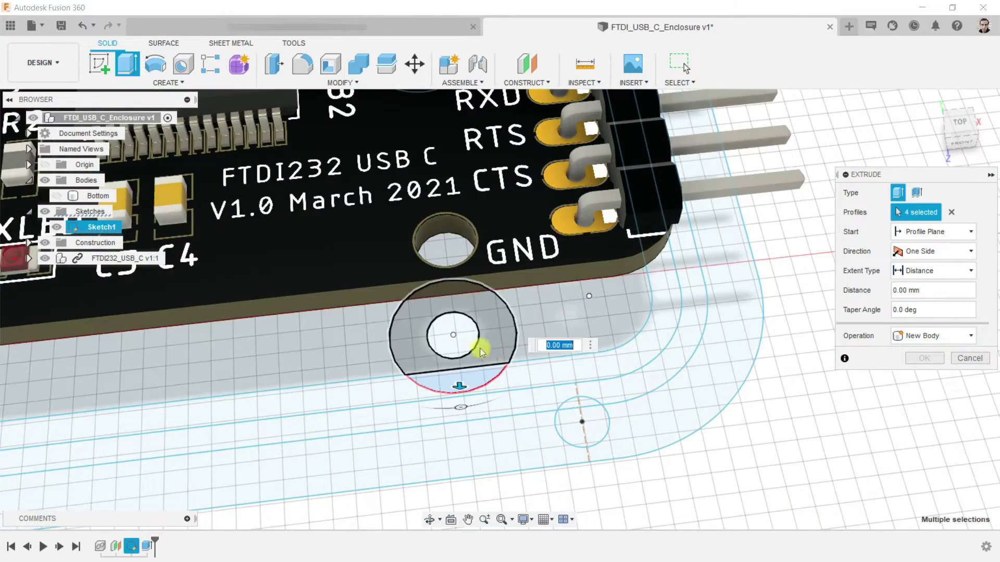
click(470, 344)
scroll(632, 402, down, 5)
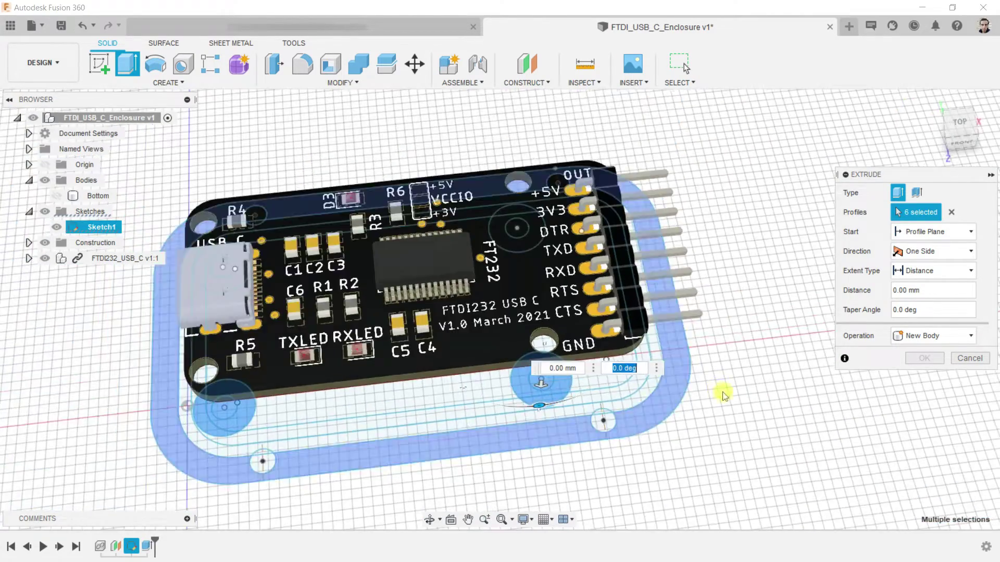
Add all regions of the standoff circle near the board's OUT corner to the extrusion profiles
shift+middle_drag(725, 393, 587, 383)
scroll(587, 384, up, 5)
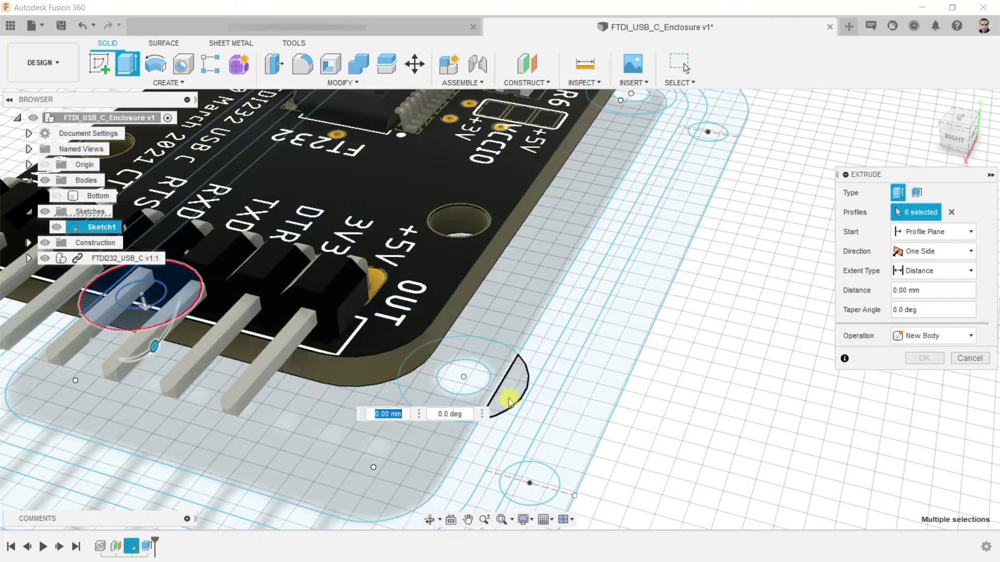
click(473, 385)
scroll(542, 339, down, 5)
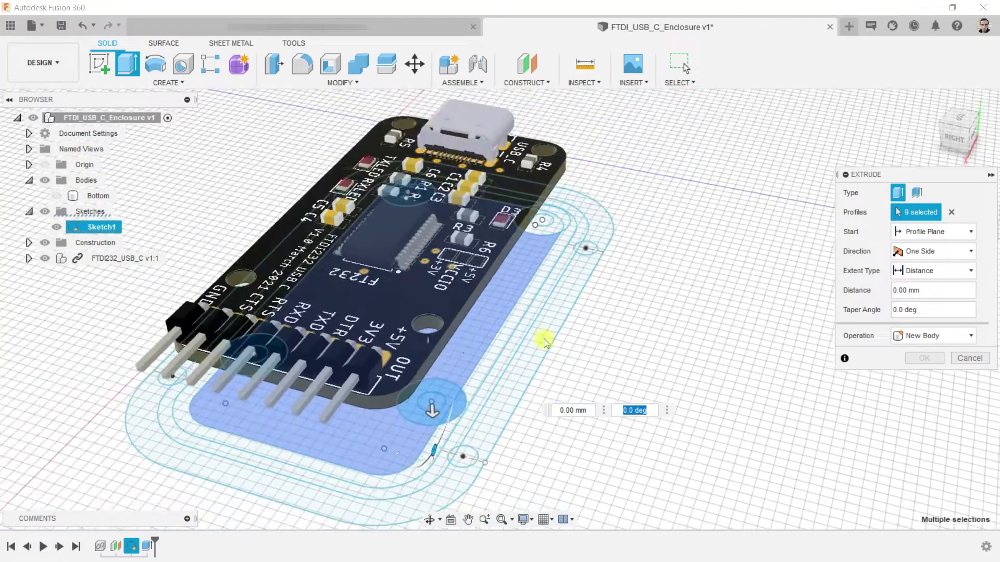
Add all regions of the last standoff circle, near R4 and the USB-C connector, to the extrusion profiles
shift+middle_drag(542, 339, 458, 292)
scroll(680, 266, up, 4)
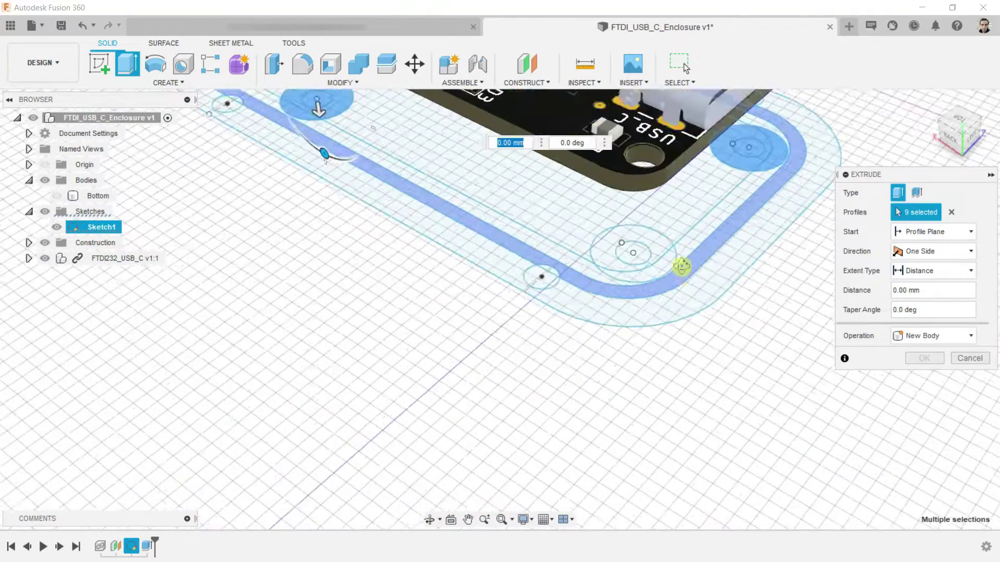
click(660, 266)
click(645, 242)
click(644, 304)
scroll(696, 455, down, 5)
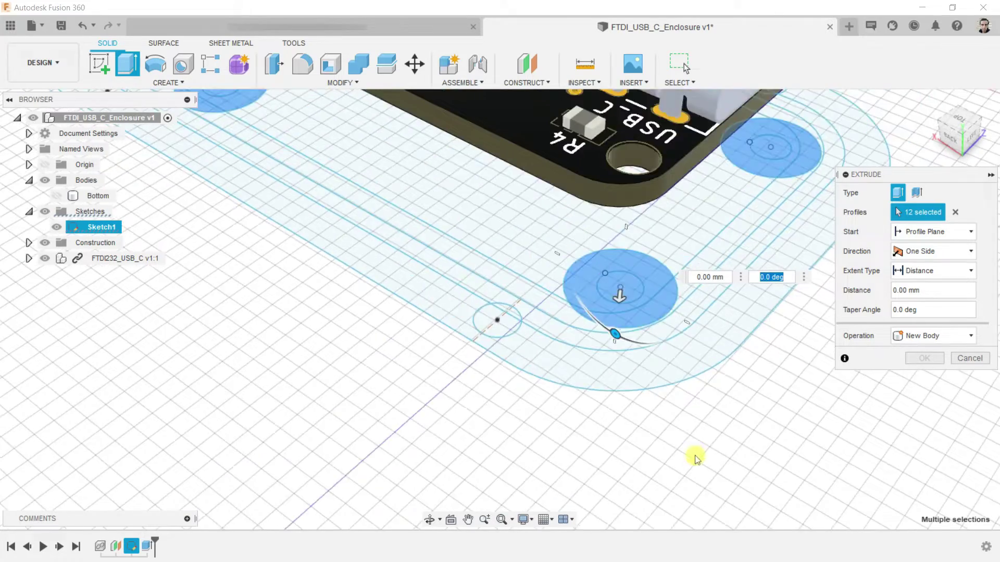
Show the Bottom body and set the standoff extrusion to -6.5 mm with the Join operation
shift+middle_drag(696, 455, 716, 387)
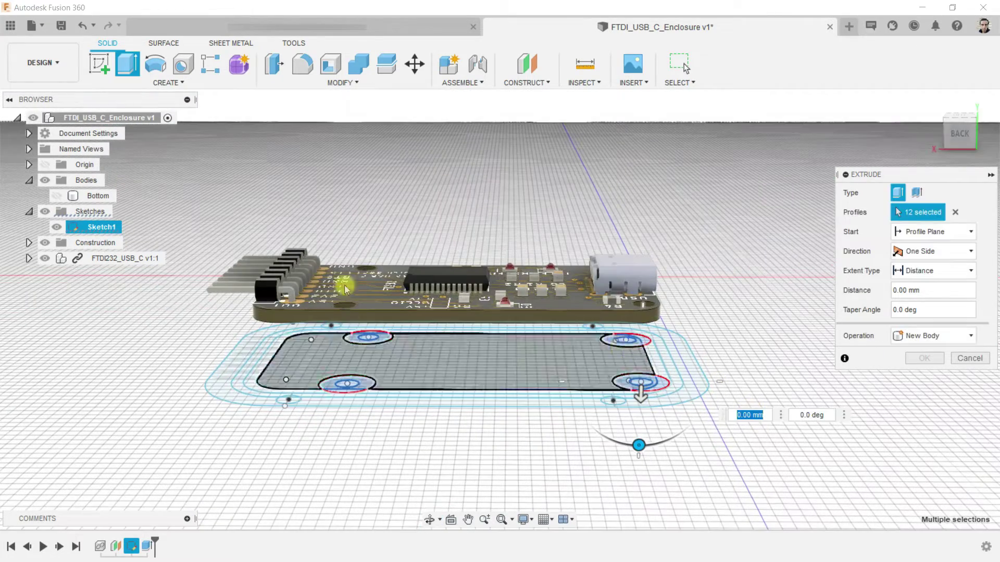
click(55, 197)
scroll(657, 362, up, 2)
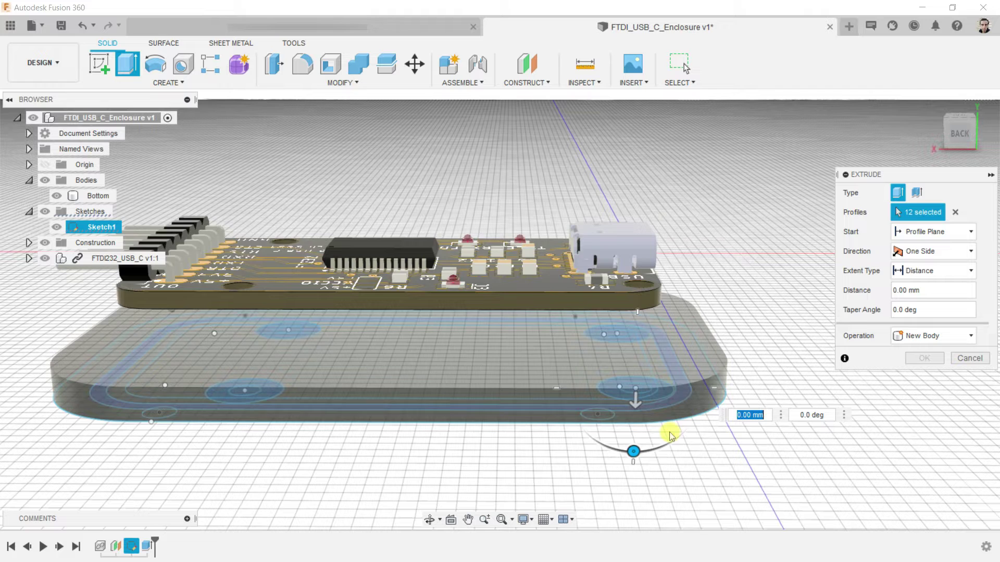
drag(638, 394, 638, 313)
click(948, 338)
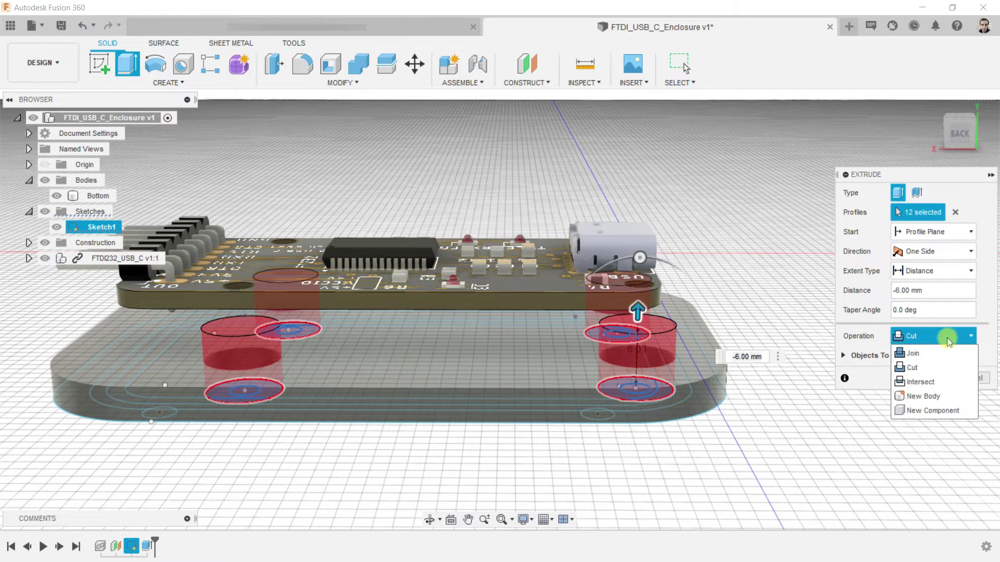
click(921, 354)
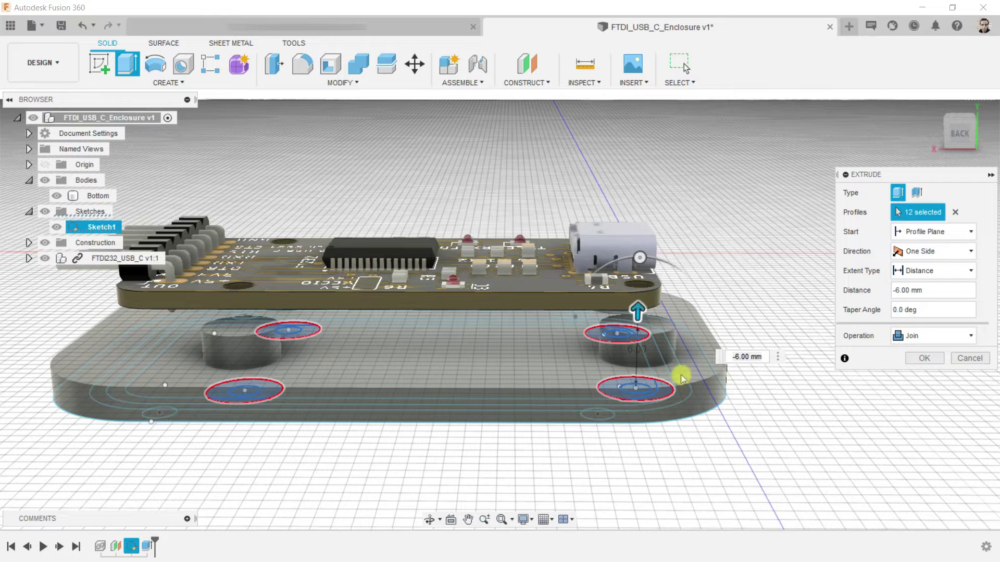
shift+middle_drag(682, 378, 634, 307)
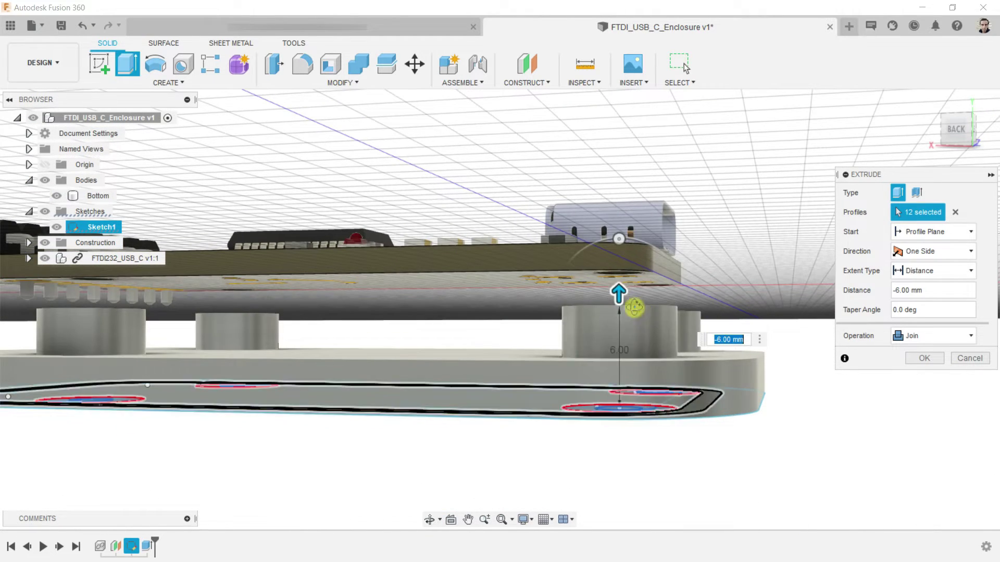
mouse_move(618, 293)
mouse_down()
mouse_move(620, 261)
mouse_move(623, 320)
mouse_move(623, 256)
mouse_move(622, 286)
mouse_up()
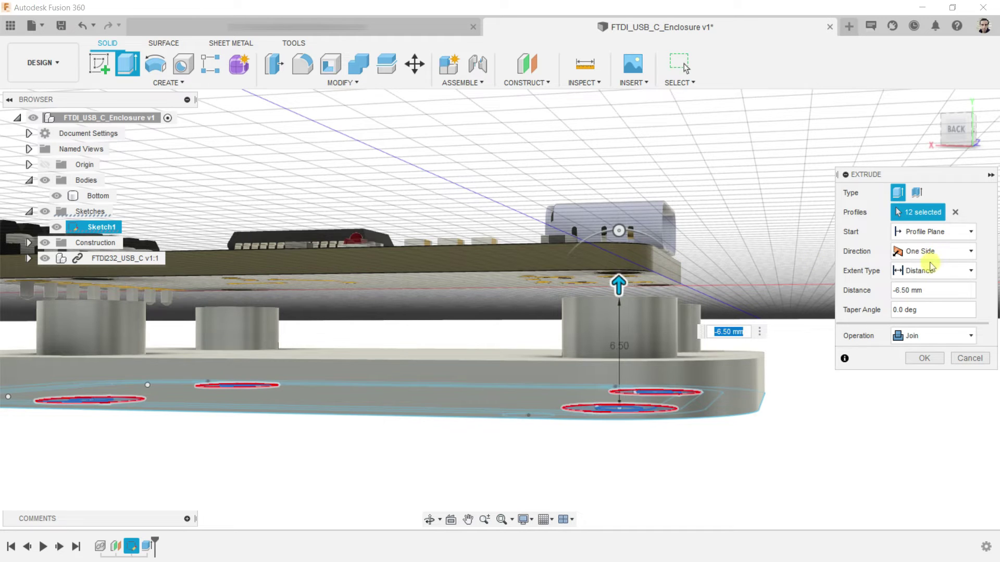
Change the standoff extrusion's extent to To Object, ending at the underside of the circuit board, and complete it
click(906, 271)
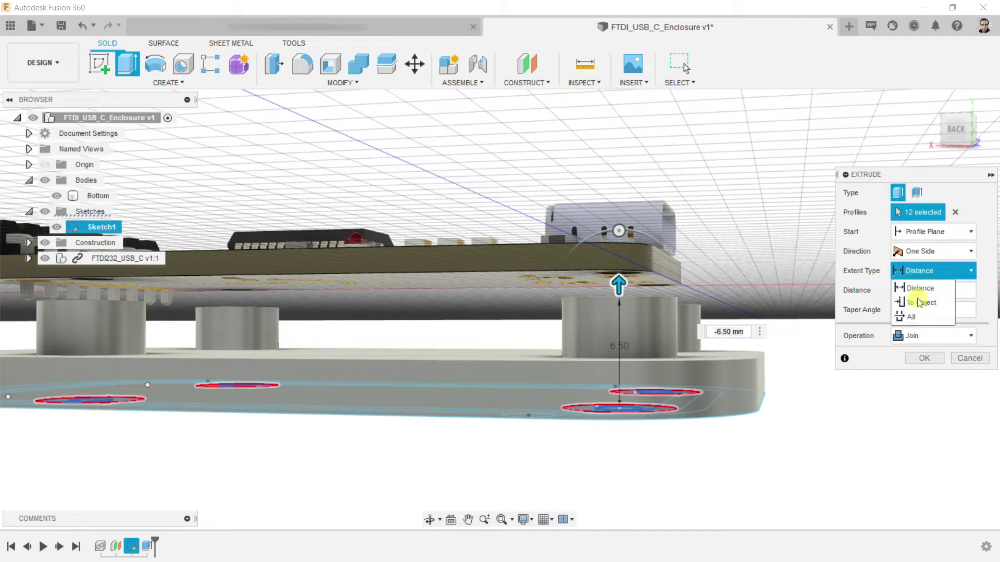
click(917, 299)
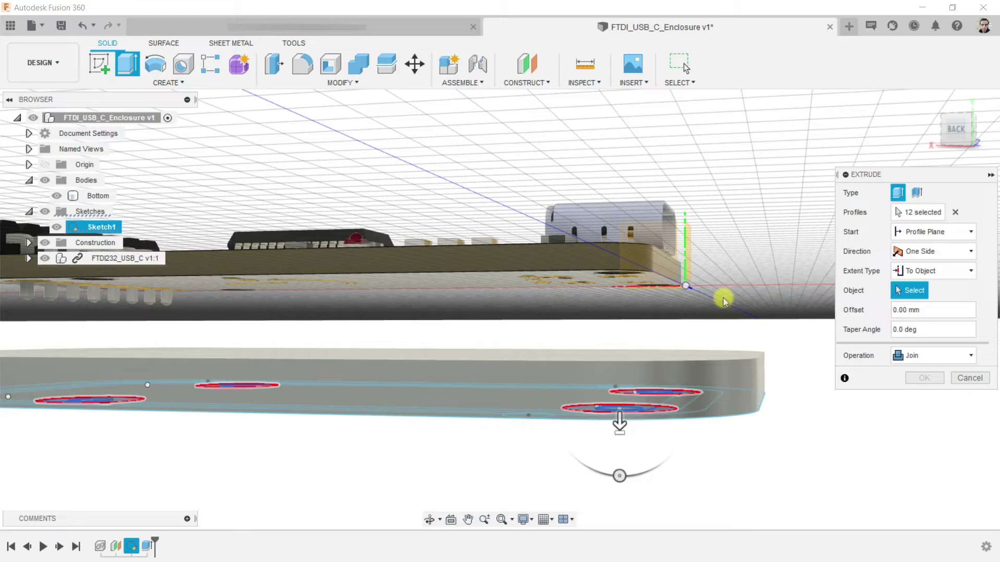
shift+middle_drag(723, 281, 605, 225)
click(595, 178)
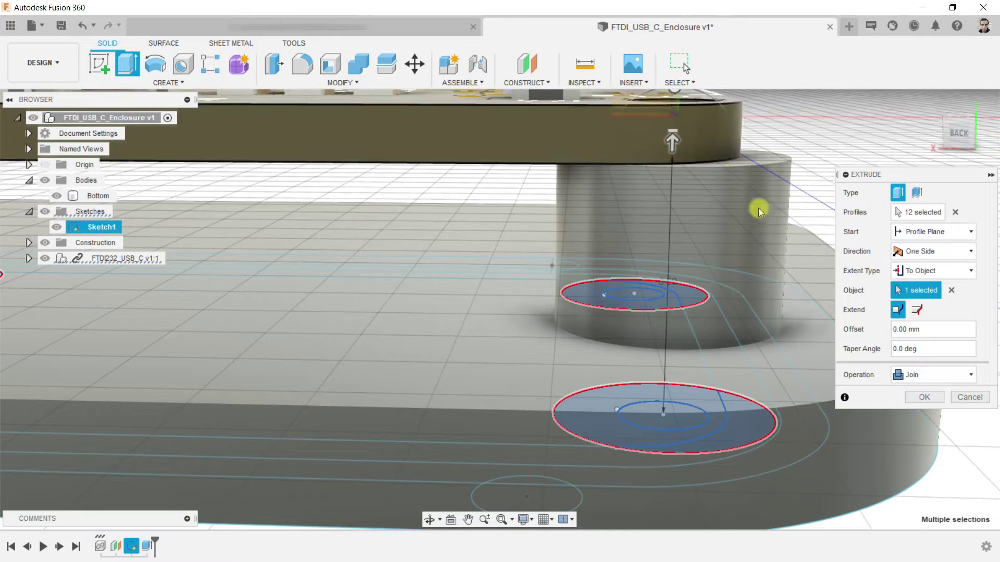
shift+middle_drag(759, 208, 637, 315)
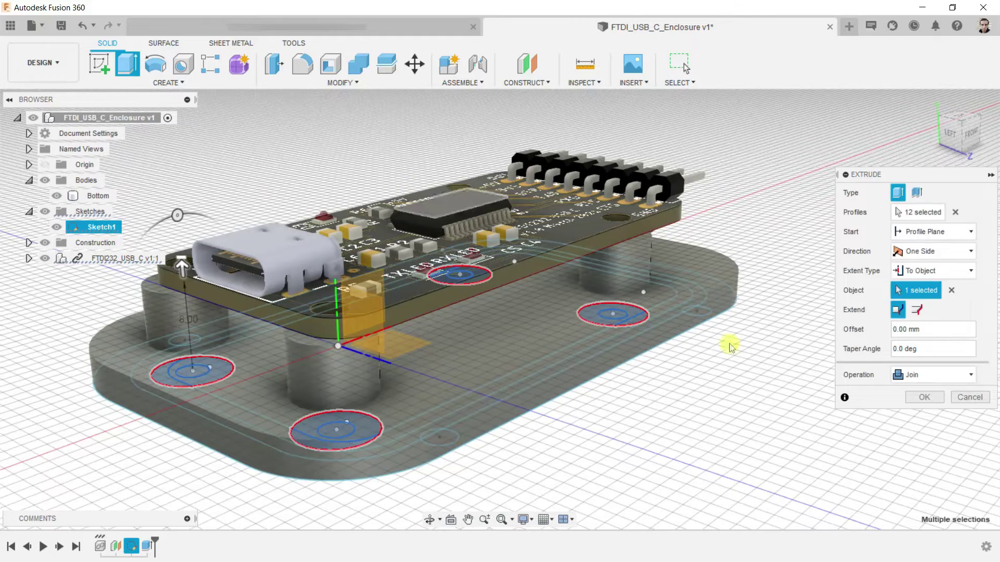
click(924, 398)
click(576, 326)
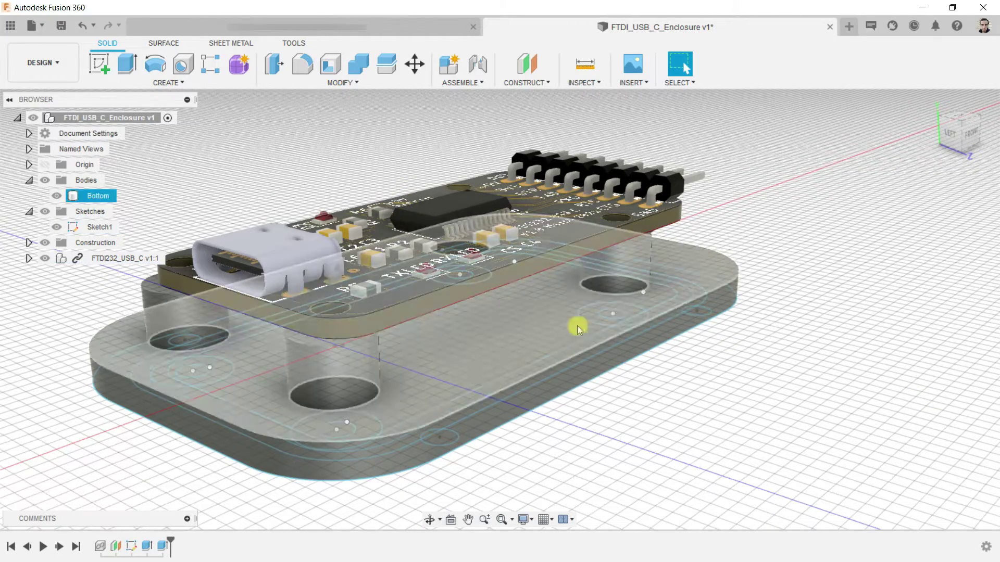
click(786, 342)
Hide the Bottom body and start an extrusion with Sketch1's outermost ring as the profile
mouse_move(784, 342)
shift+middle_down()
mouse_move(729, 377)
mouse_move(880, 377)
shift+middle_up()
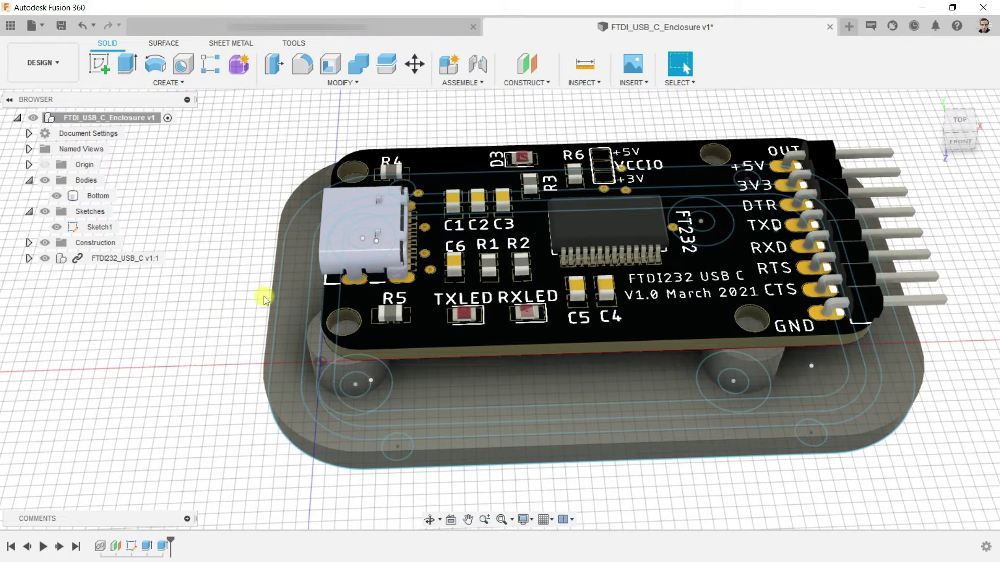
click(285, 272)
click(303, 458)
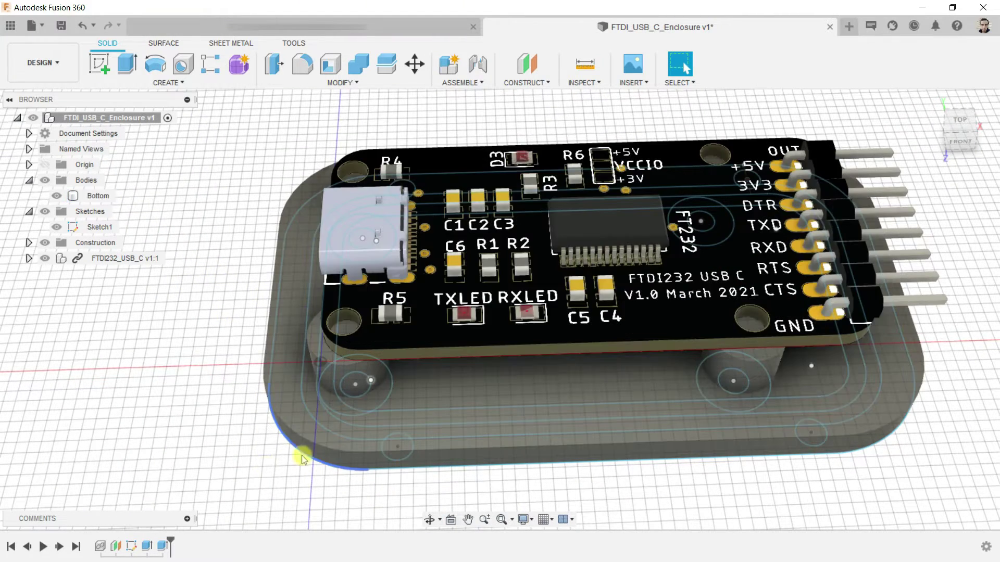
click(56, 196)
click(124, 71)
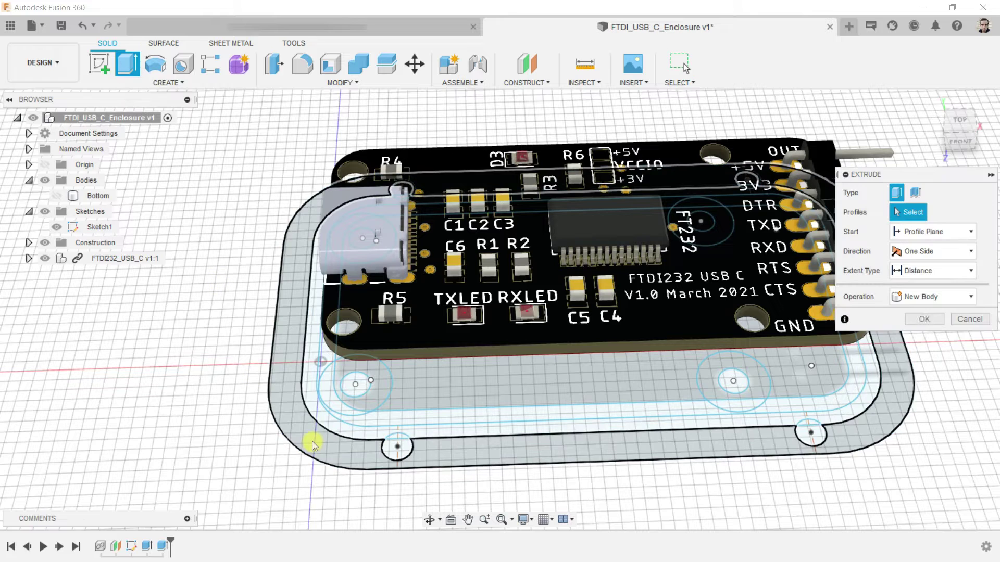
click(313, 444)
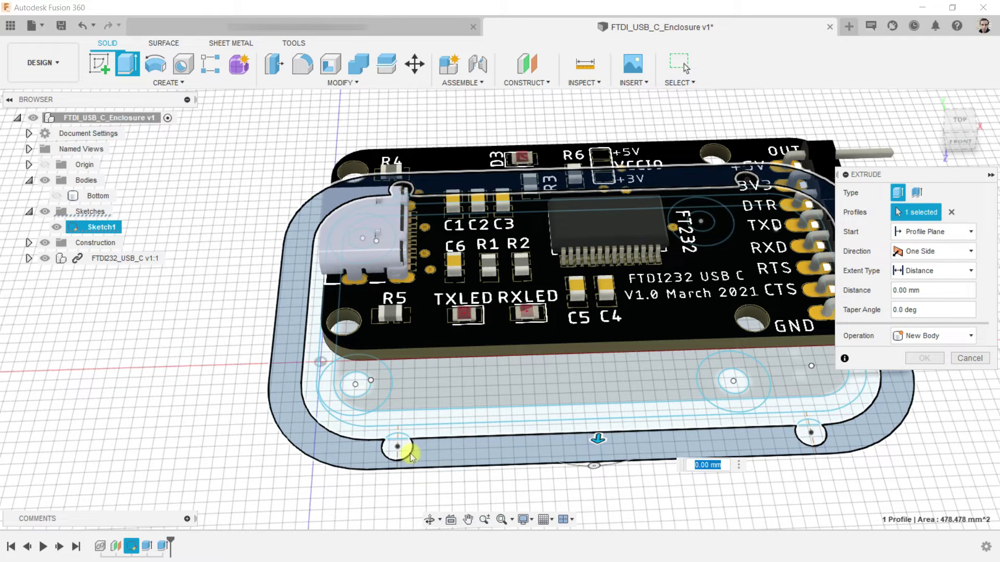
Add the adjacent inner ring and both halves of the two small circles along the front wall to the profiles
click(403, 441)
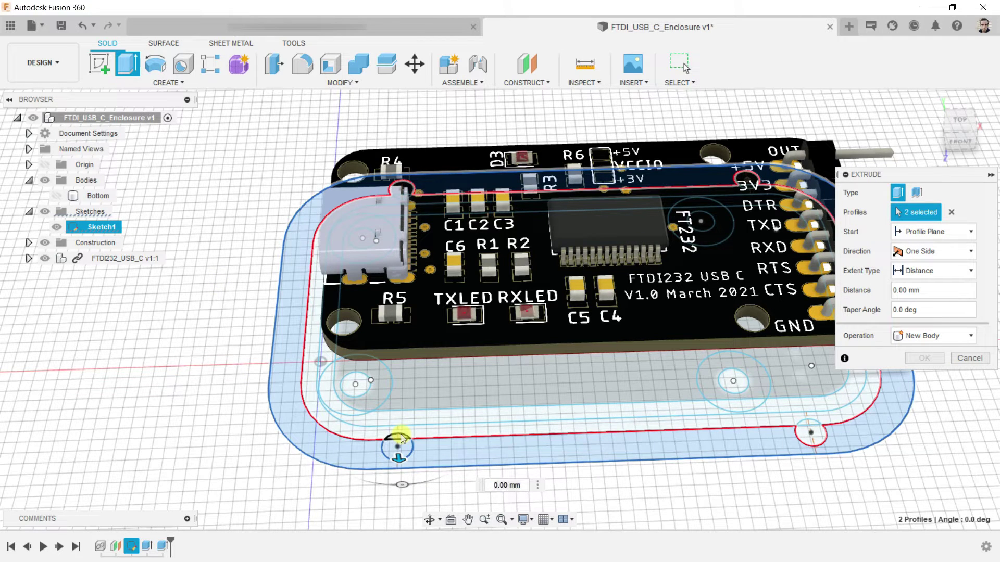
click(401, 435)
click(417, 433)
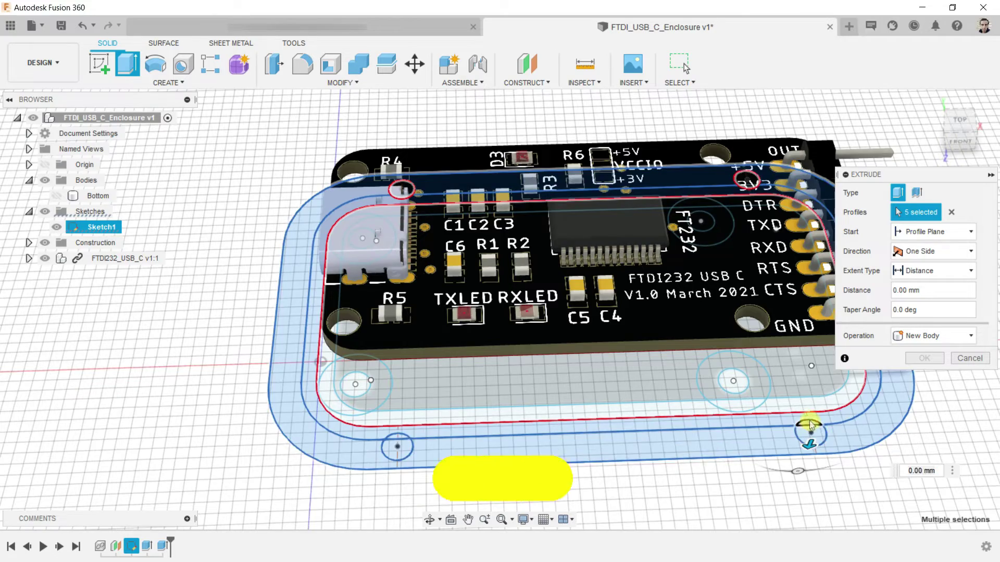
click(810, 425)
scroll(359, 396, down, 3)
Add both halves of the two small circles along the back wall to the extrusion profiles
shift+middle_drag(645, 381, 440, 436)
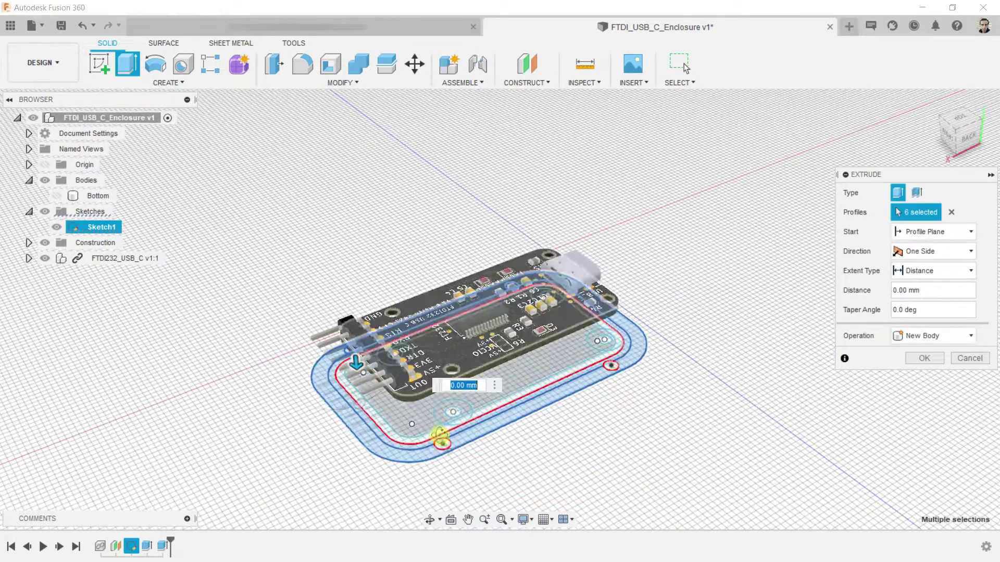
scroll(442, 440, up, 6)
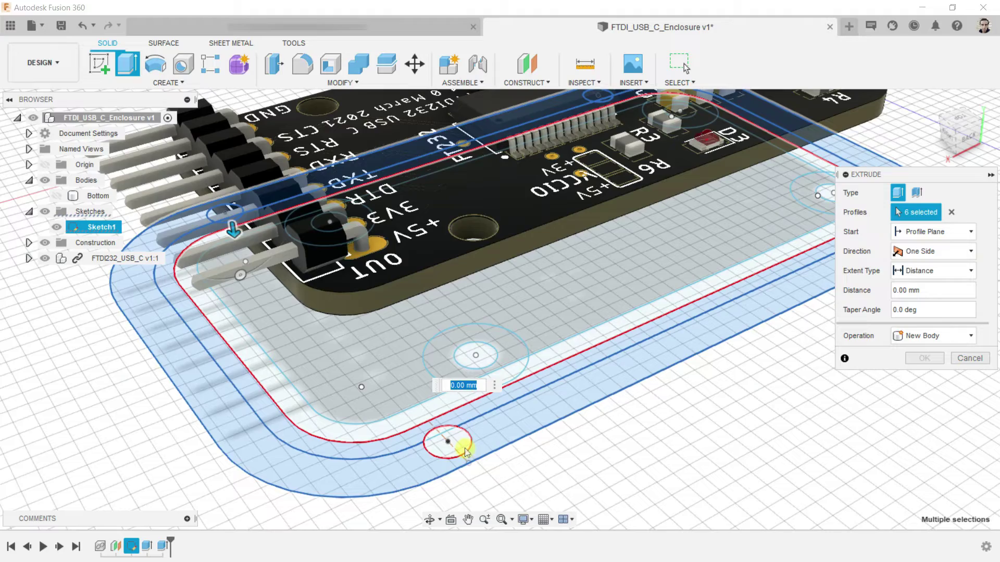
scroll(436, 437, down, 5)
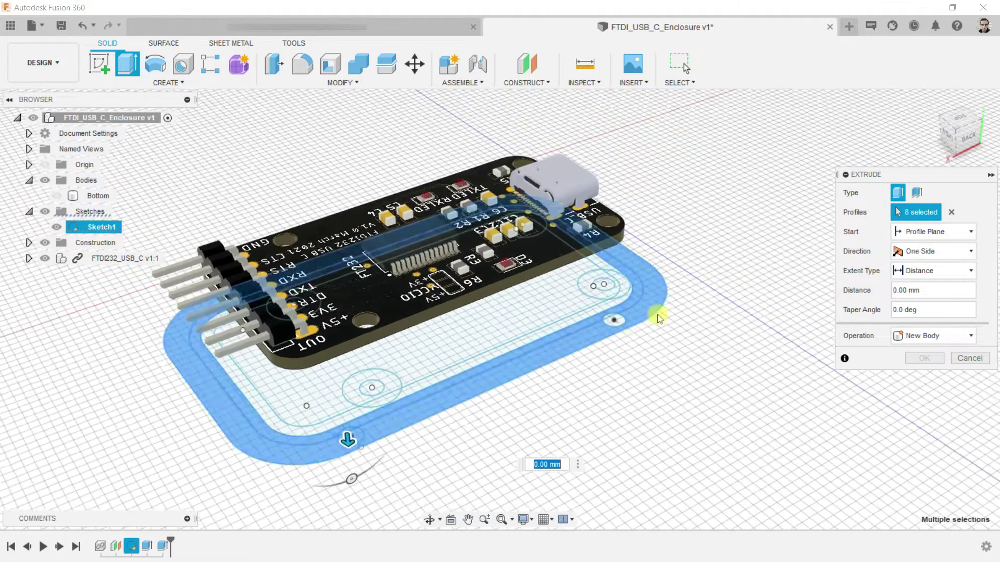
scroll(654, 313, up, 6)
click(582, 340)
scroll(582, 339, down, 5)
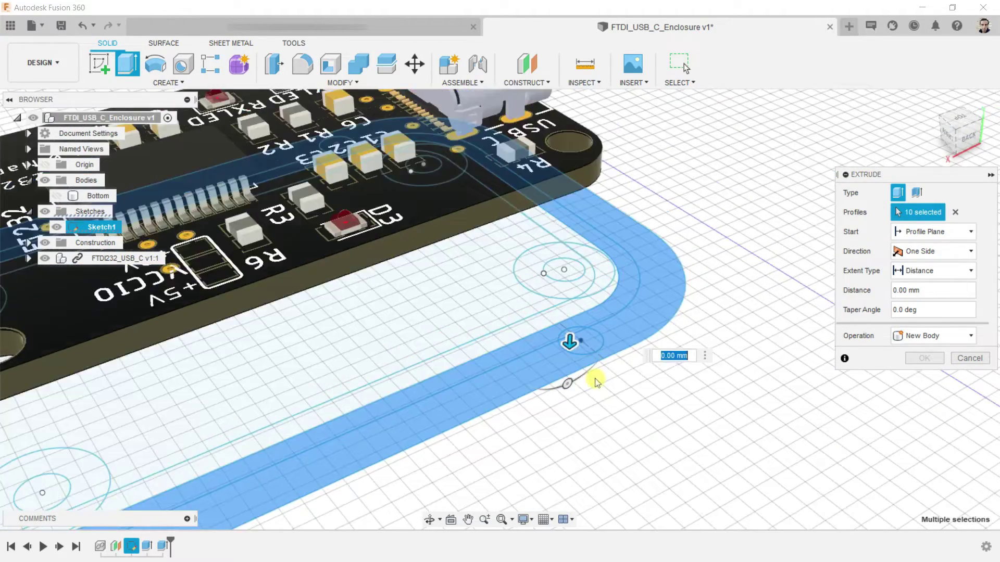
Set the wall extrusion to Join, show the Bottom body, and extend the walls to -10 mm
shift+middle_drag(595, 384, 370, 384)
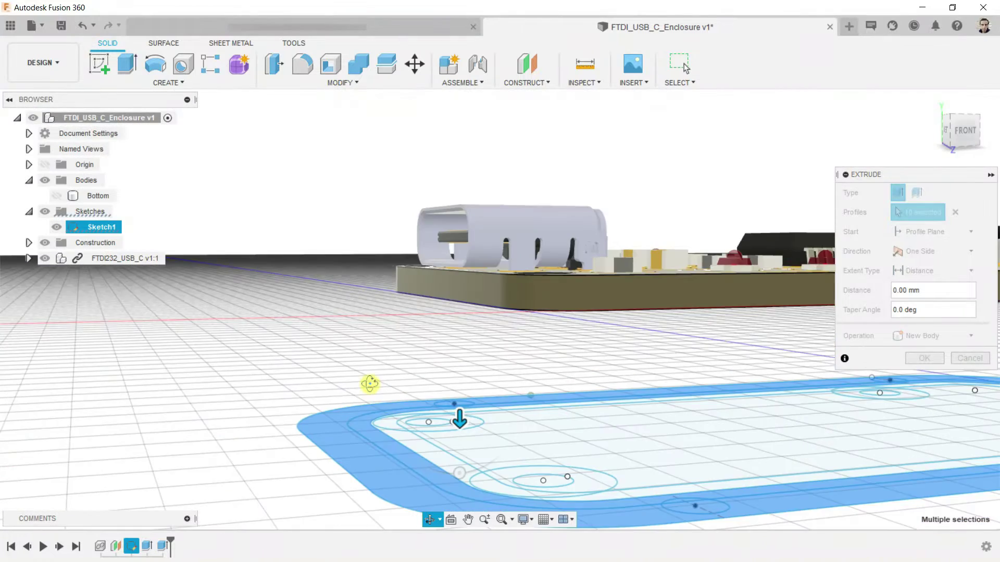
click(960, 340)
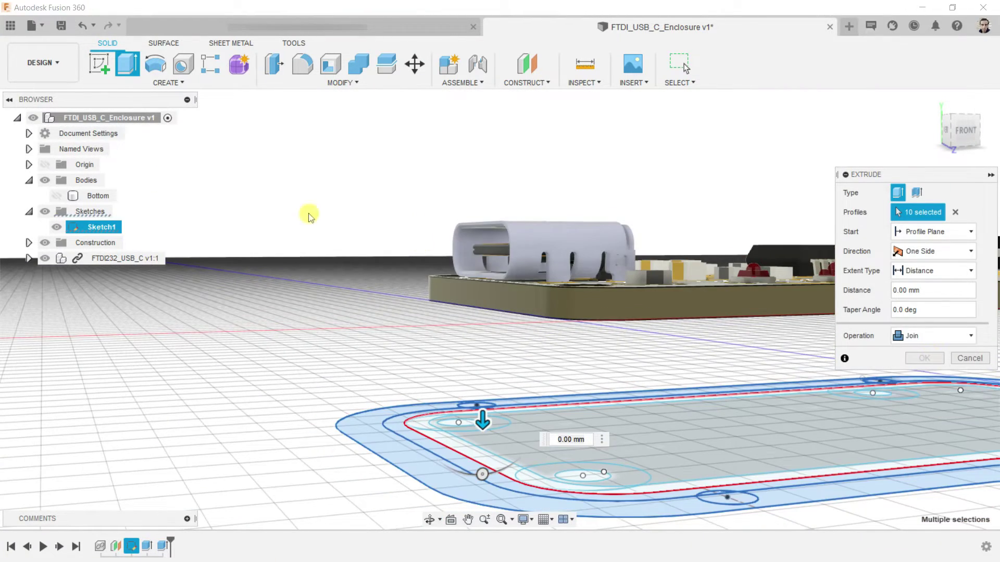
click(58, 196)
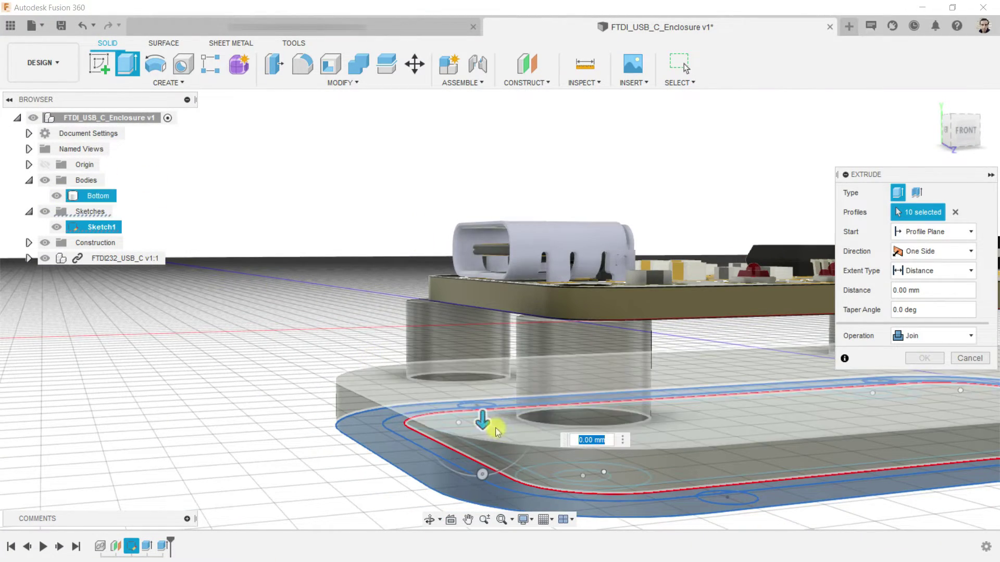
drag(483, 419, 481, 276)
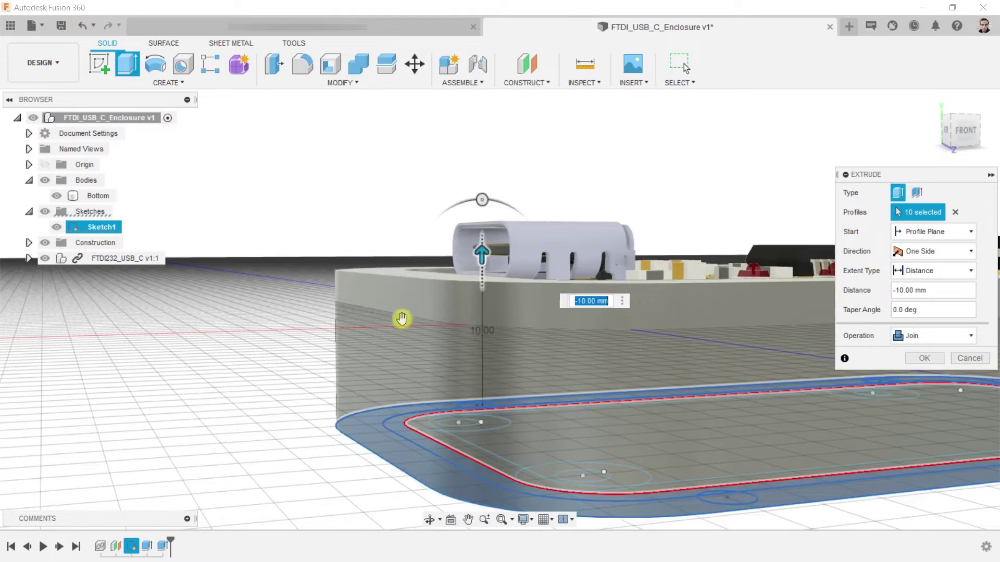
Set the wall extrusion distance to -15 mm and complete the extrusion
shift+middle_drag(401, 320, 360, 317)
scroll(359, 317, down, 4)
scroll(374, 395, up, 5)
mouse_move(453, 117)
mouse_down()
mouse_move(449, 131)
mouse_move(452, 118)
mouse_up()
scroll(452, 117, down, 4)
middle_drag(813, 245, 585, 294)
scroll(512, 280, up, 1)
scroll(513, 283, down, 2)
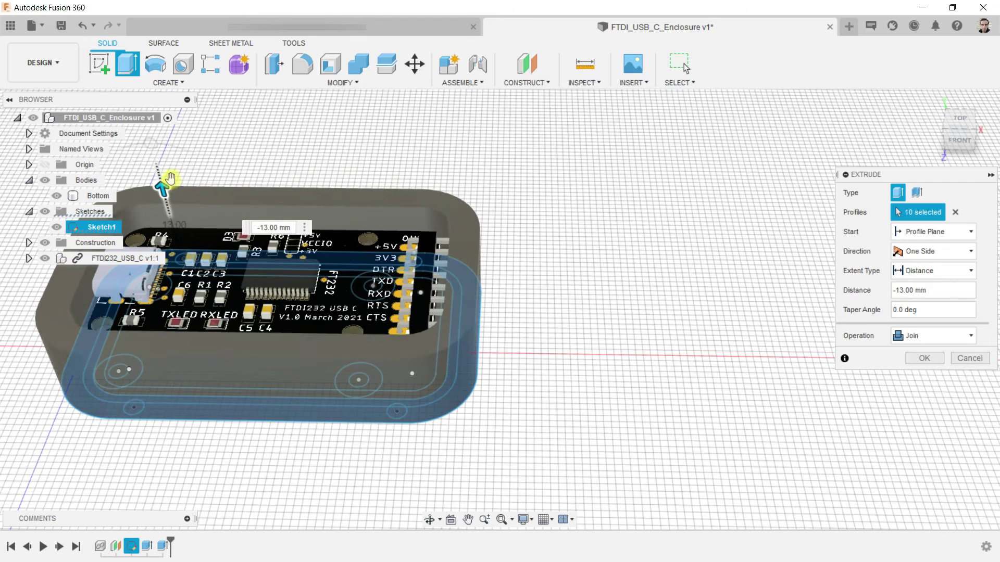
drag(169, 179, 170, 178)
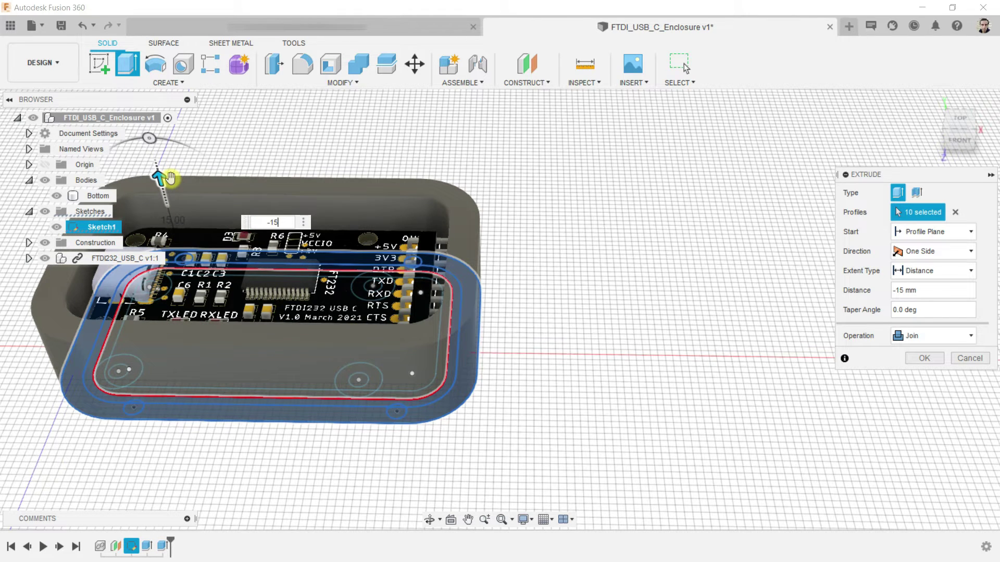
key(Return)
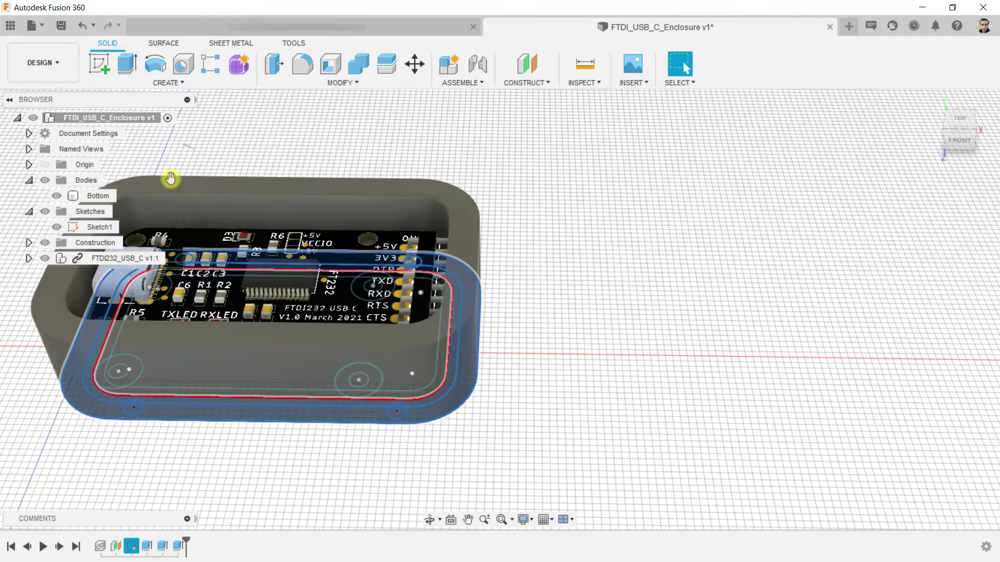
Inspect the enclosure walls around the board and hide the FTDI232_USB_C component
scroll(769, 348, down, 3)
scroll(390, 326, up, 3)
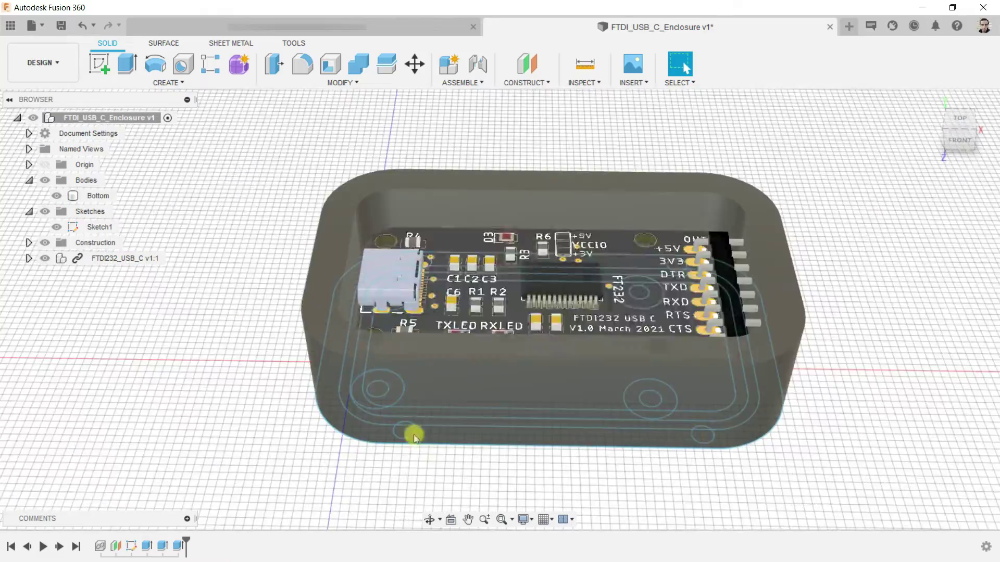
shift+middle_drag(413, 436, 832, 508)
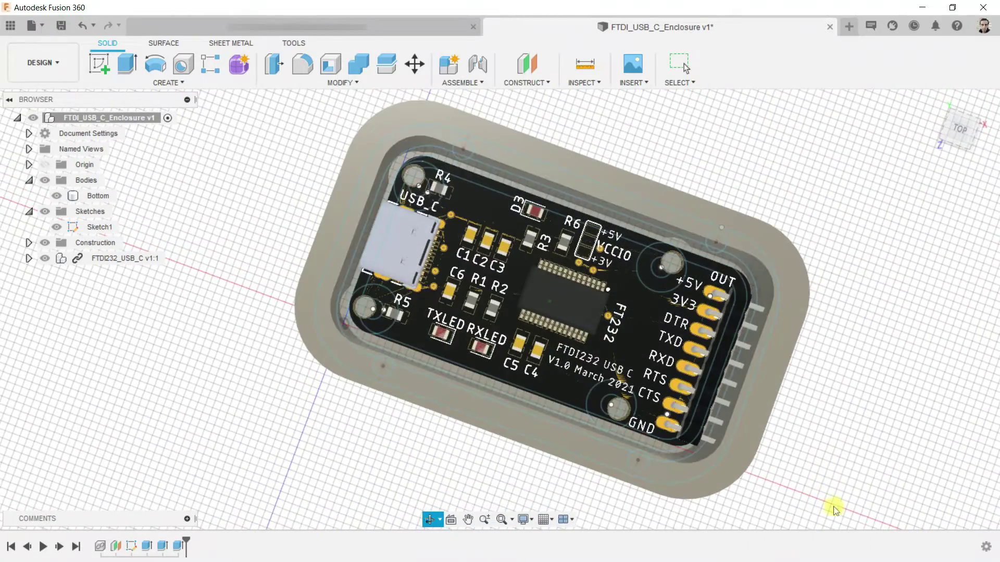
shift+middle_drag(850, 430, 848, 406)
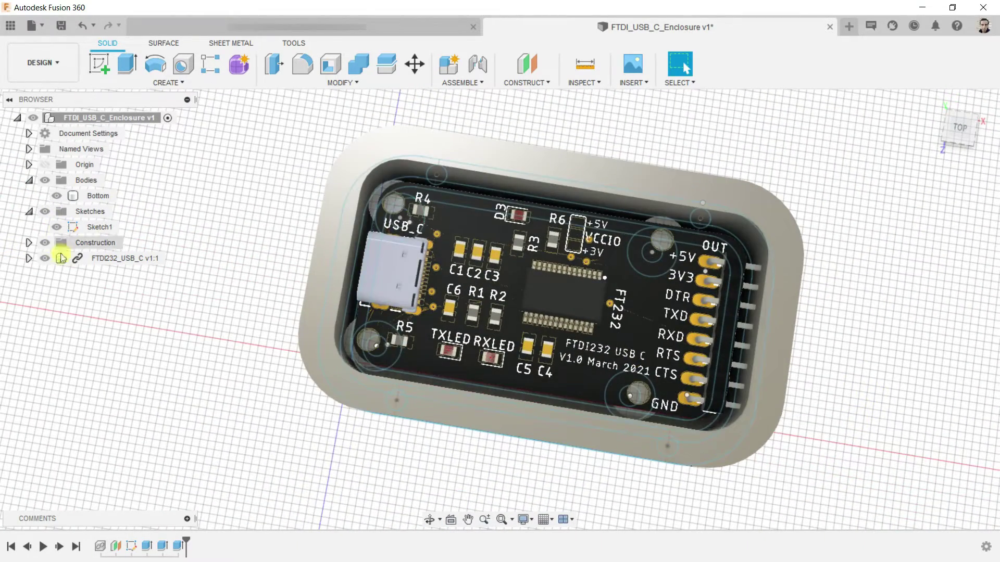
click(45, 258)
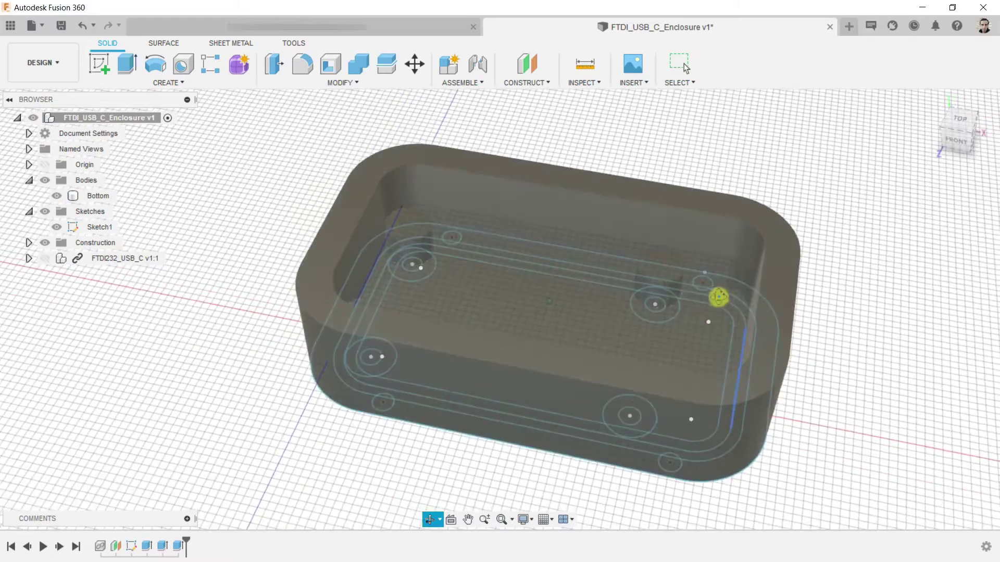